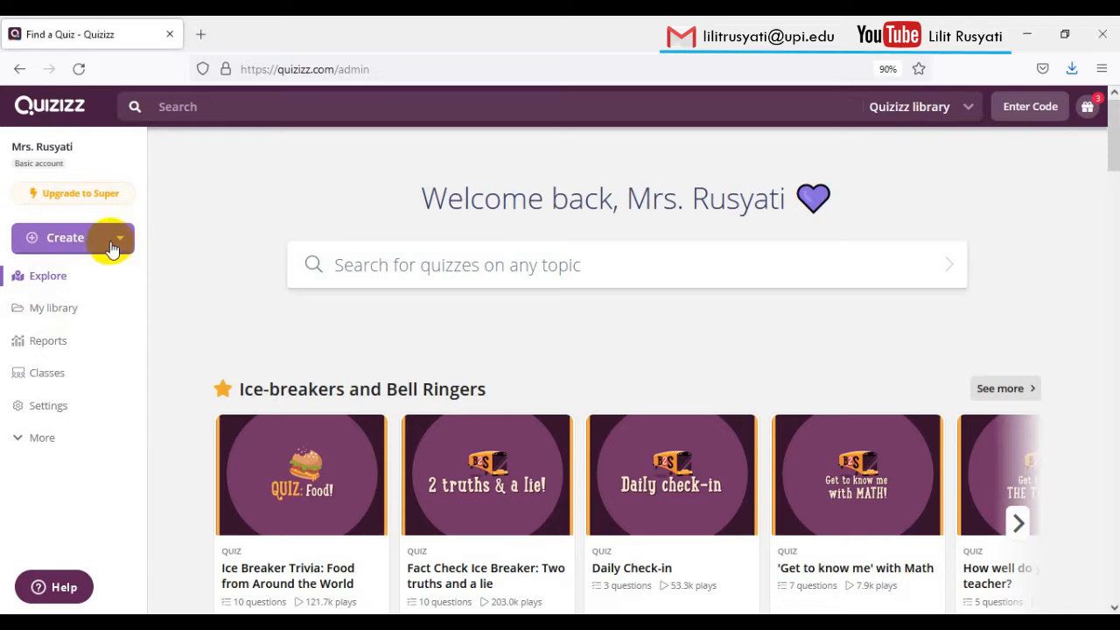
- Create a new quiz named "Dichotomous Key" with Science as its subject
{"action": "left_click", "coordinate": [114, 249]}
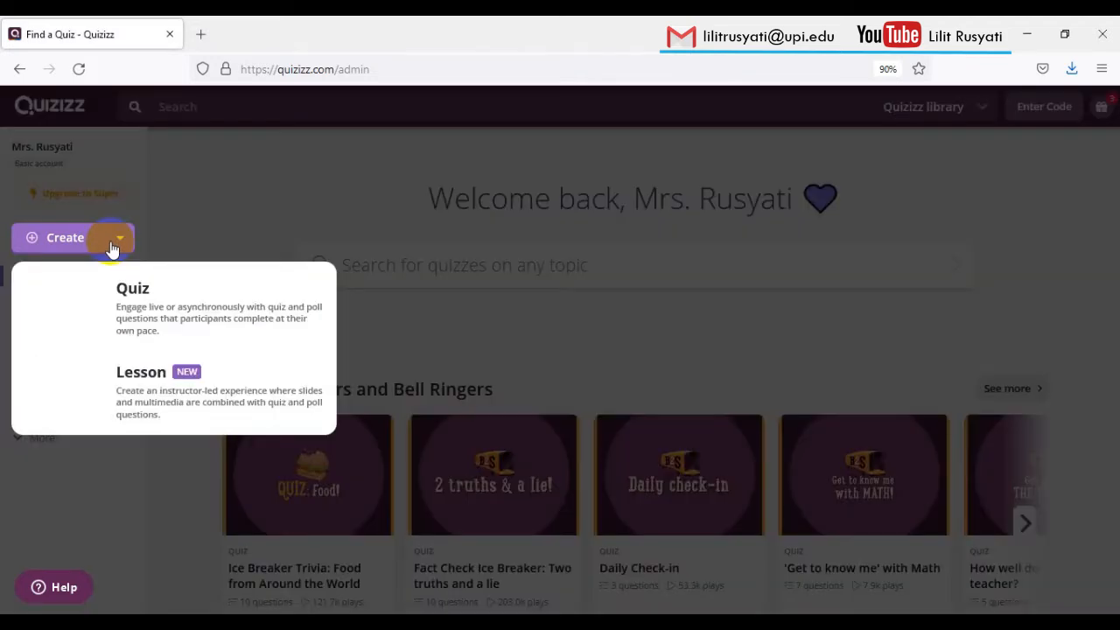
{"action": "left_click", "coordinate": [154, 313]}
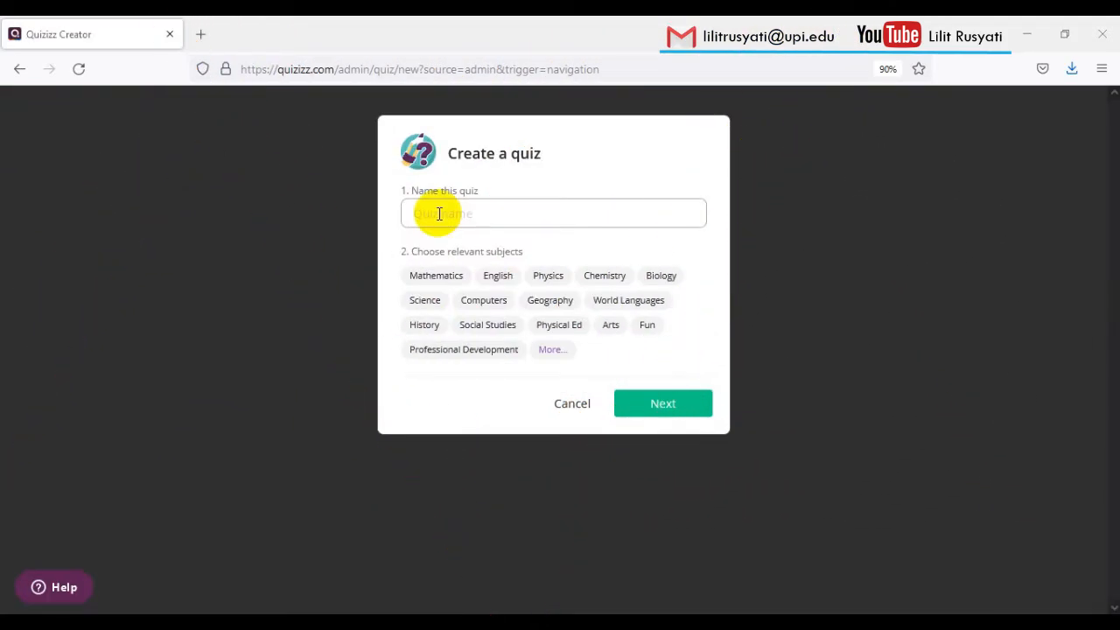
{"action": "left_click", "coordinate": [439, 213]}
{"action": "type", "text": "Science"}
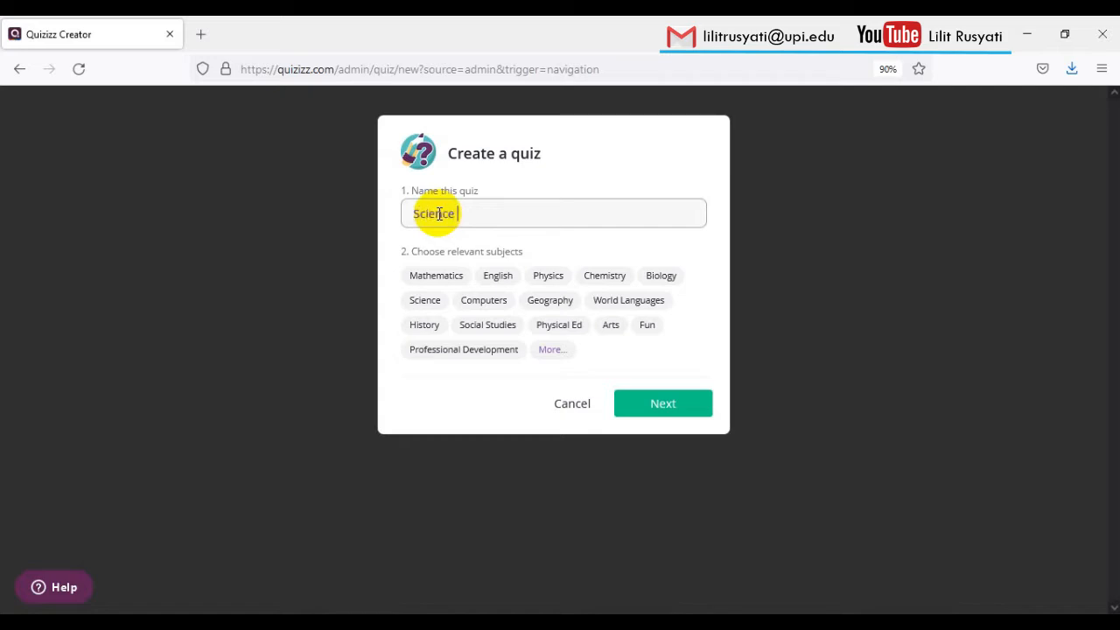
{"action": "key", "text": "BackSpace"}
{"action": "key", "text": "BackSpace"}
{"action": "key", "text": "BackSpace"}
{"action": "key", "text": "BackSpace"}
{"action": "key", "text": "BackSpace"}
{"action": "key", "text": "BackSpace"}
{"action": "type", "text": "Dichotomous Key"}
{"action": "left_click", "coordinate": [426, 305]}
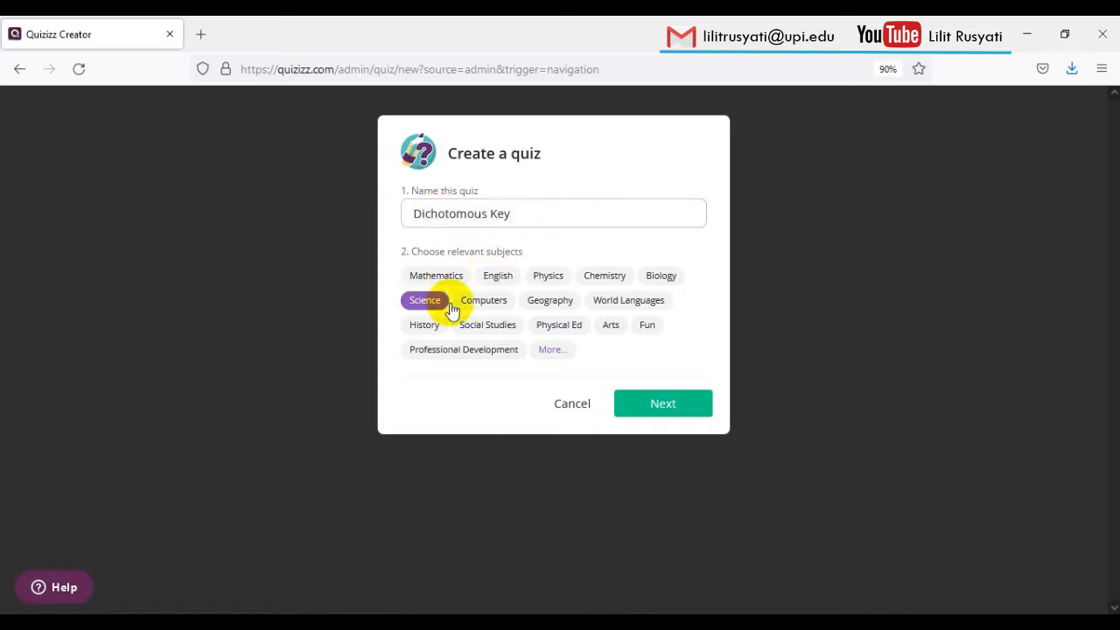
{"action": "left_click", "coordinate": [656, 410]}
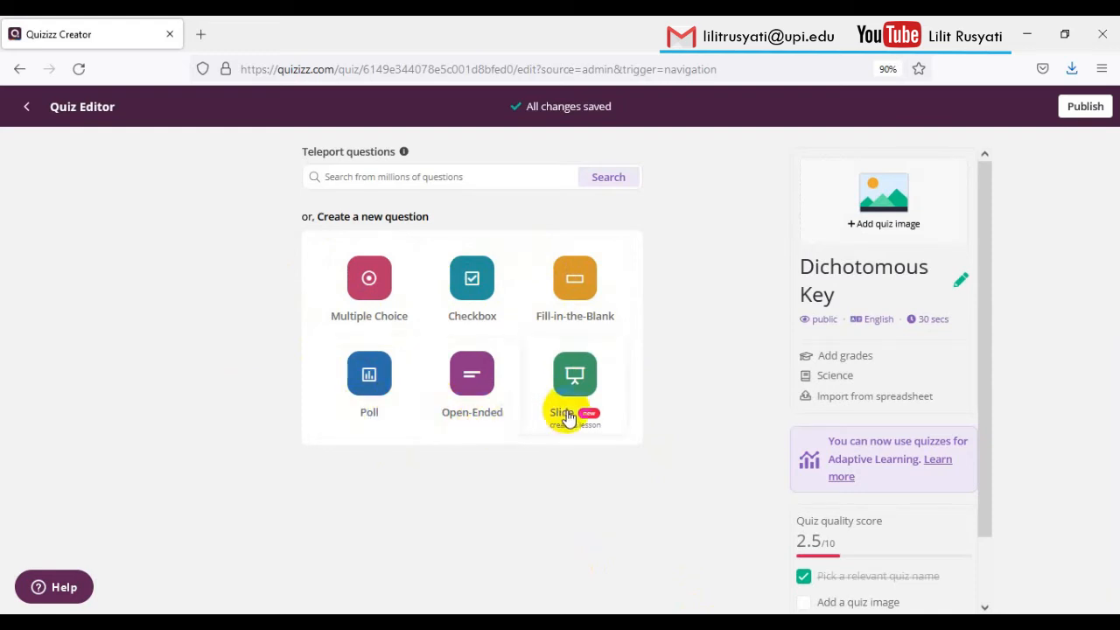
- Add a multiple-choice question reading "How many branches in Dichotomous Key?"
{"action": "left_click", "coordinate": [369, 280]}
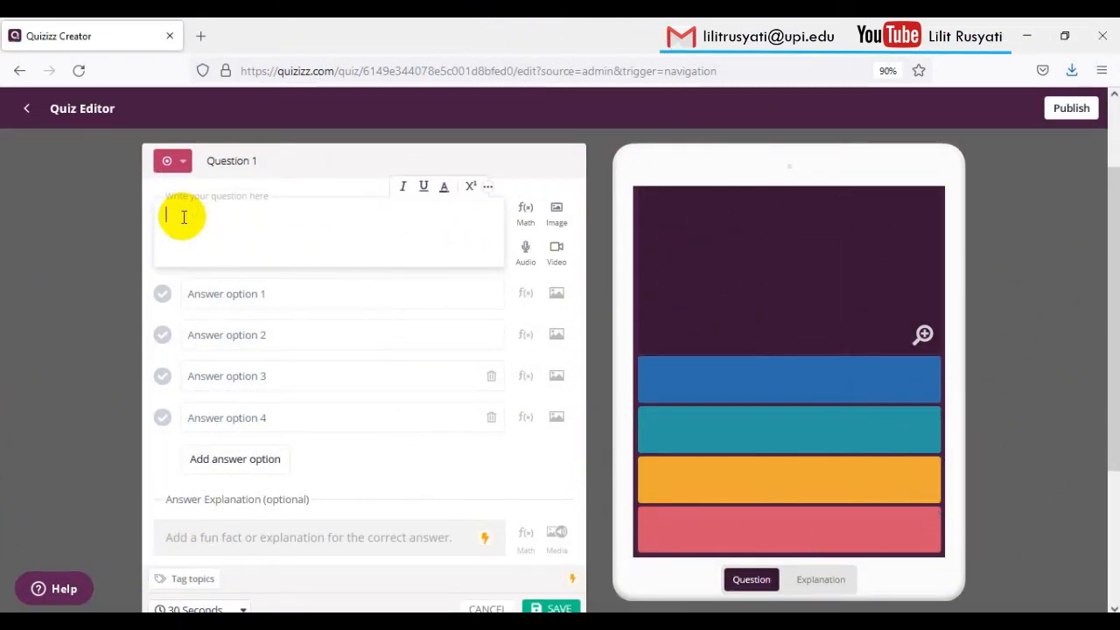
{"action": "type", "text": "How"}
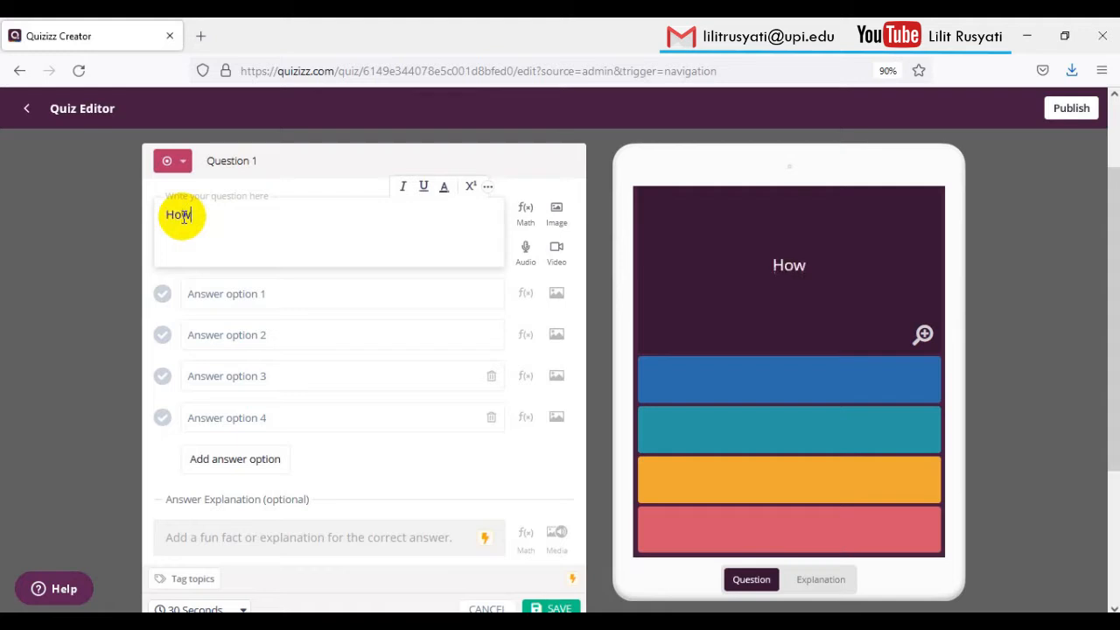
{"action": "type", "text": " many bar"}
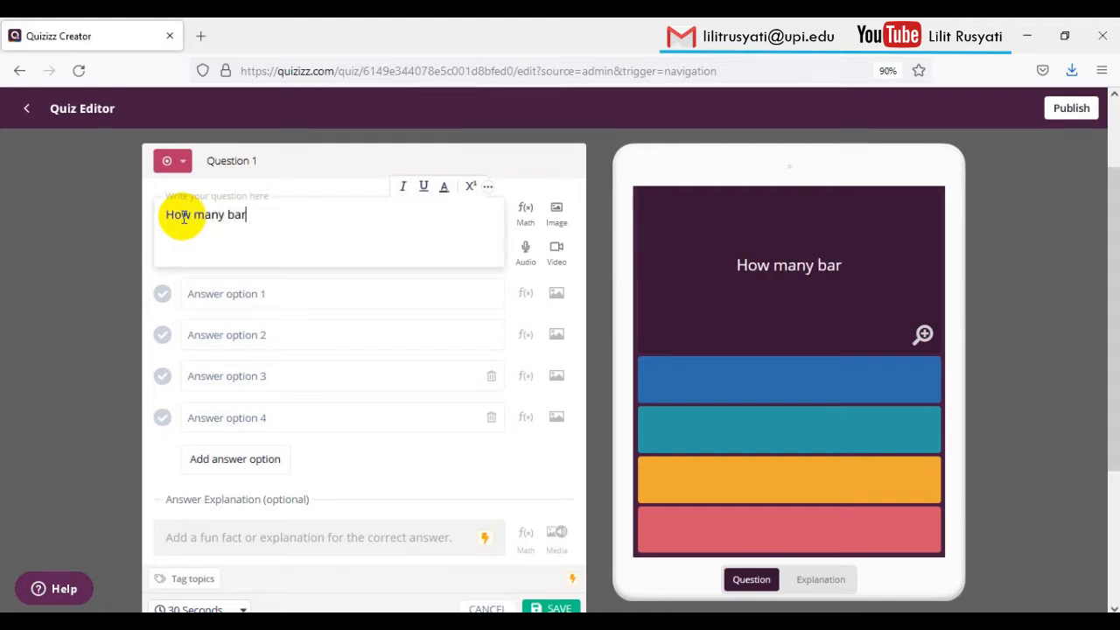
{"action": "type", "text": "nces"}
{"action": "key", "text": "BackSpace"}
{"action": "key", "text": "BackSpace"}
{"action": "key", "text": "BackSpace"}
{"action": "key", "text": "BackSpace"}
{"action": "key", "text": "BackSpace"}
{"action": "key", "text": "BackSpace"}
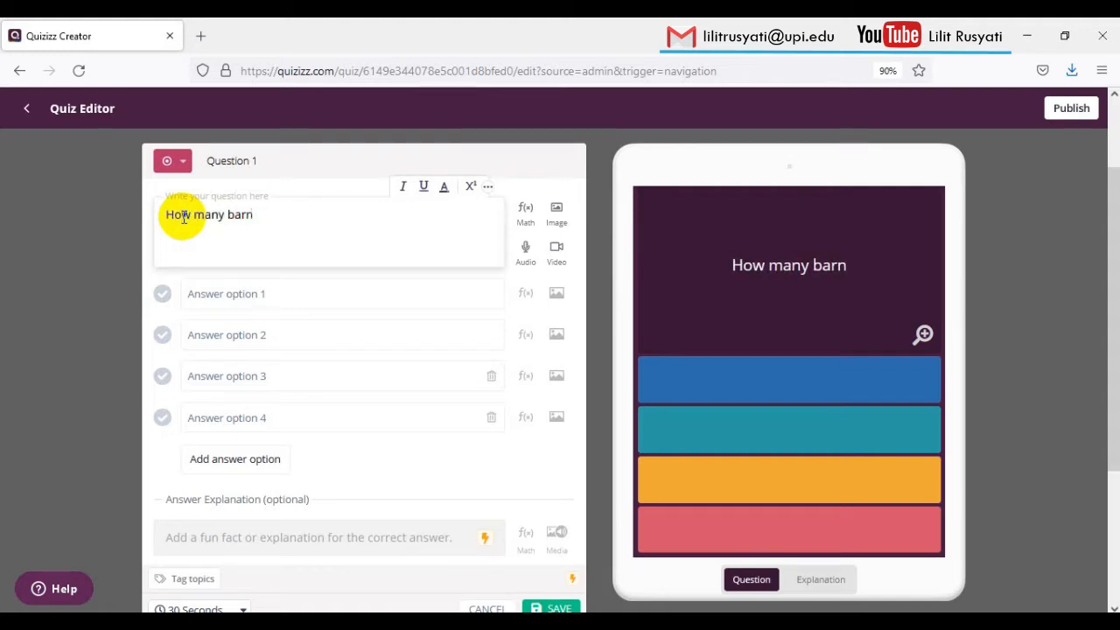
{"action": "type", "text": "rance"}
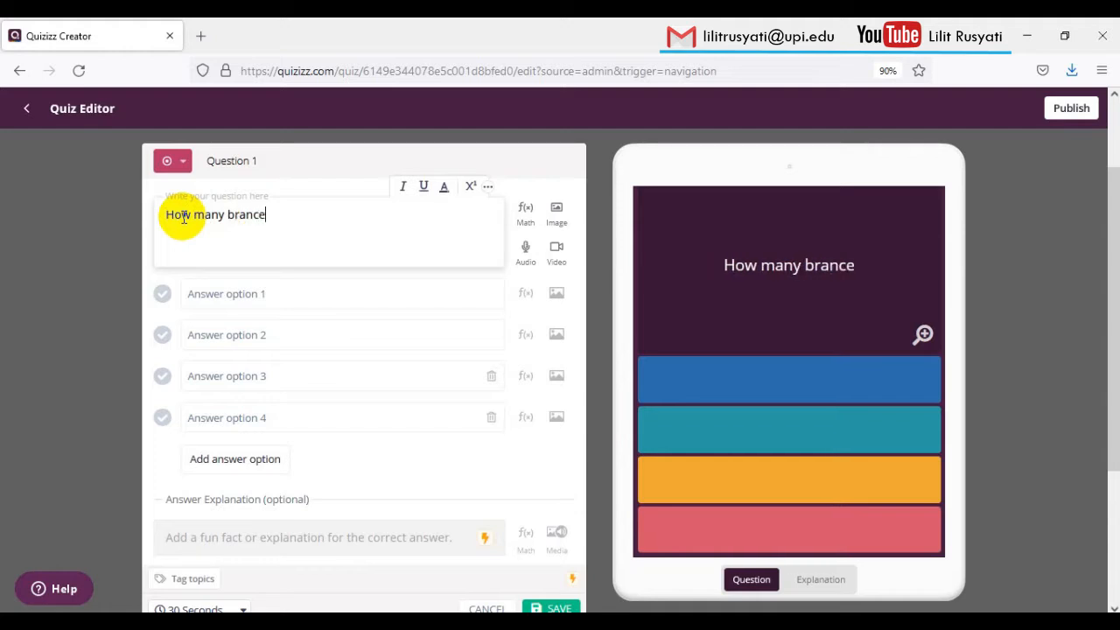
{"action": "type", "text": "s in Di"}
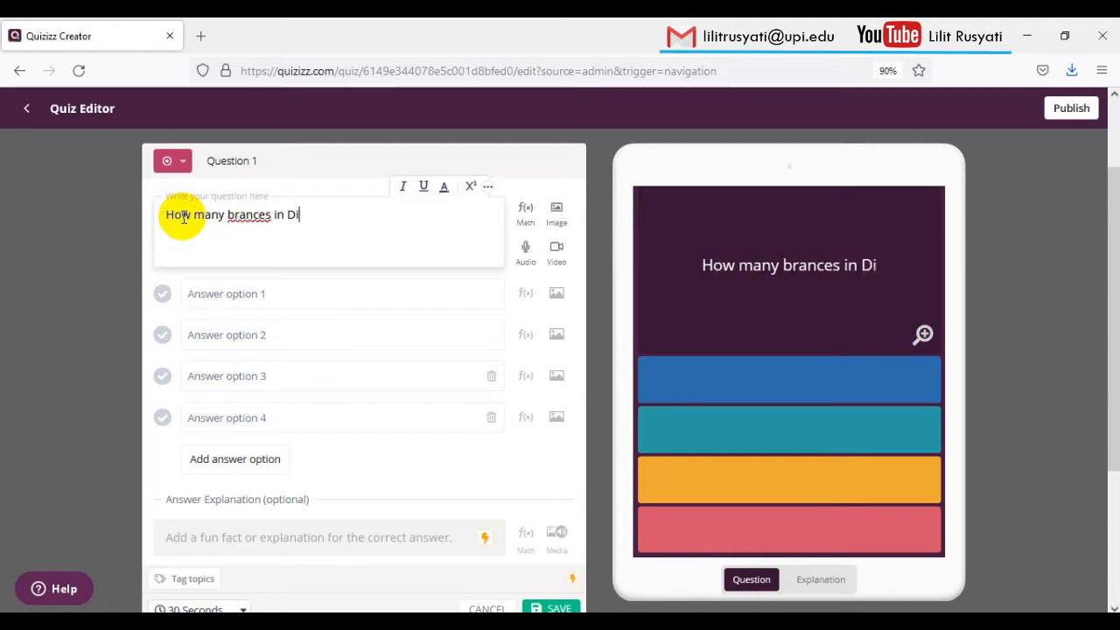
{"action": "type", "text": "chotom"}
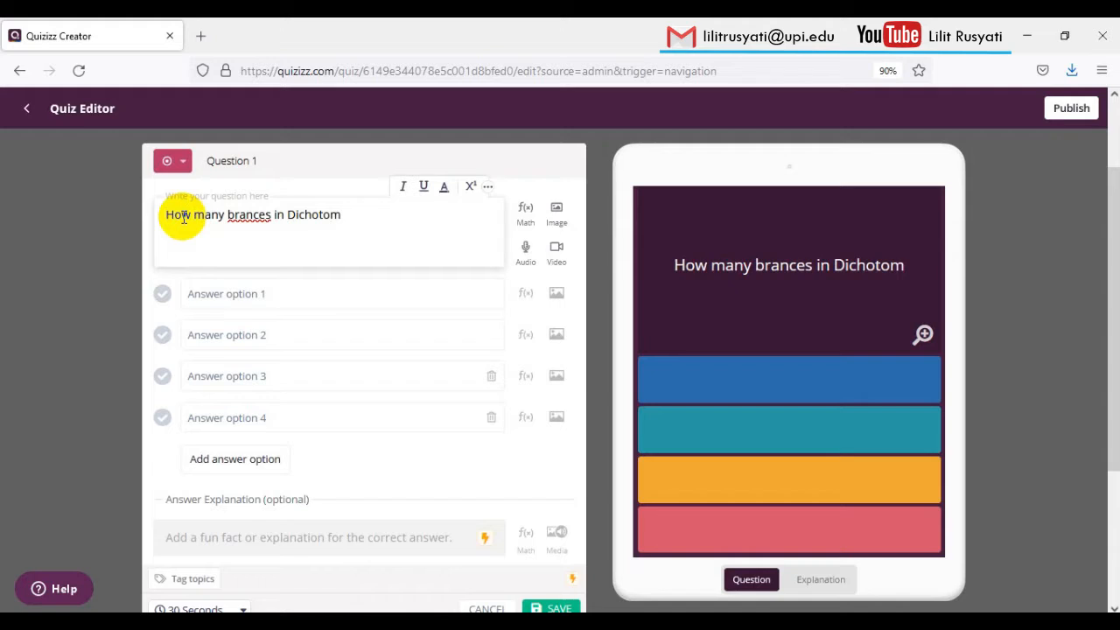
{"action": "type", "text": "ous Key?"}
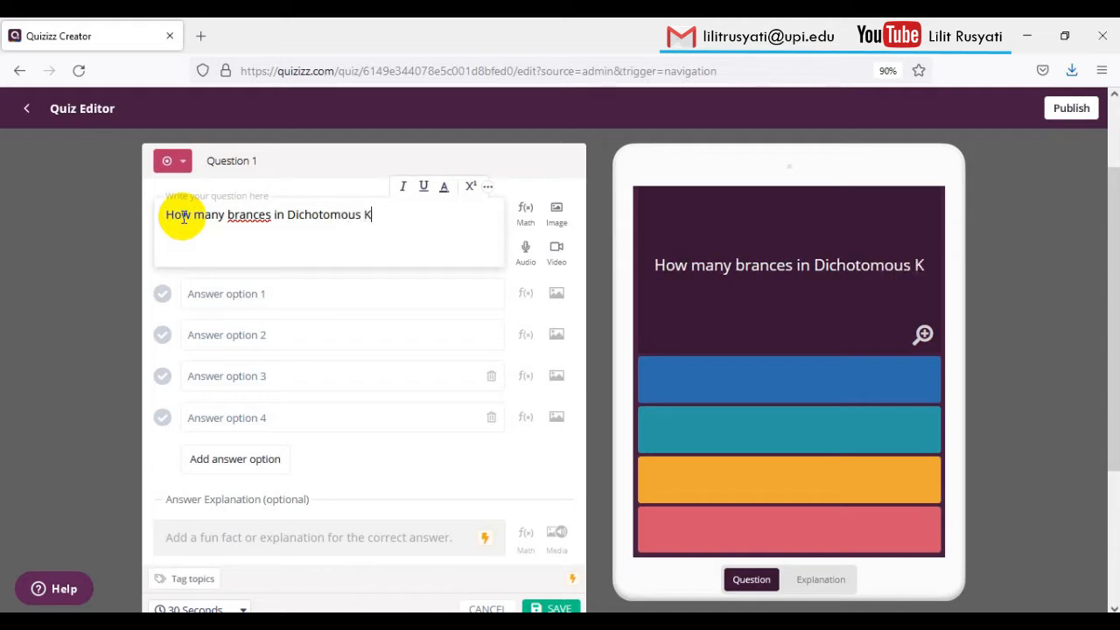
{"action": "left_click", "coordinate": [259, 216]}
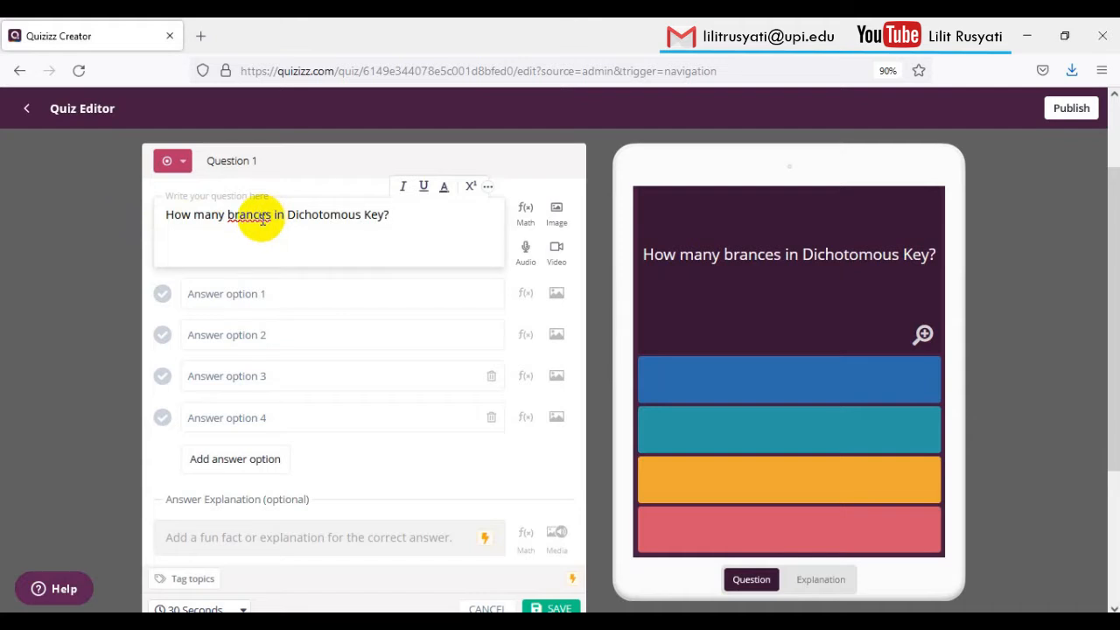
{"action": "type", "text": "h"}
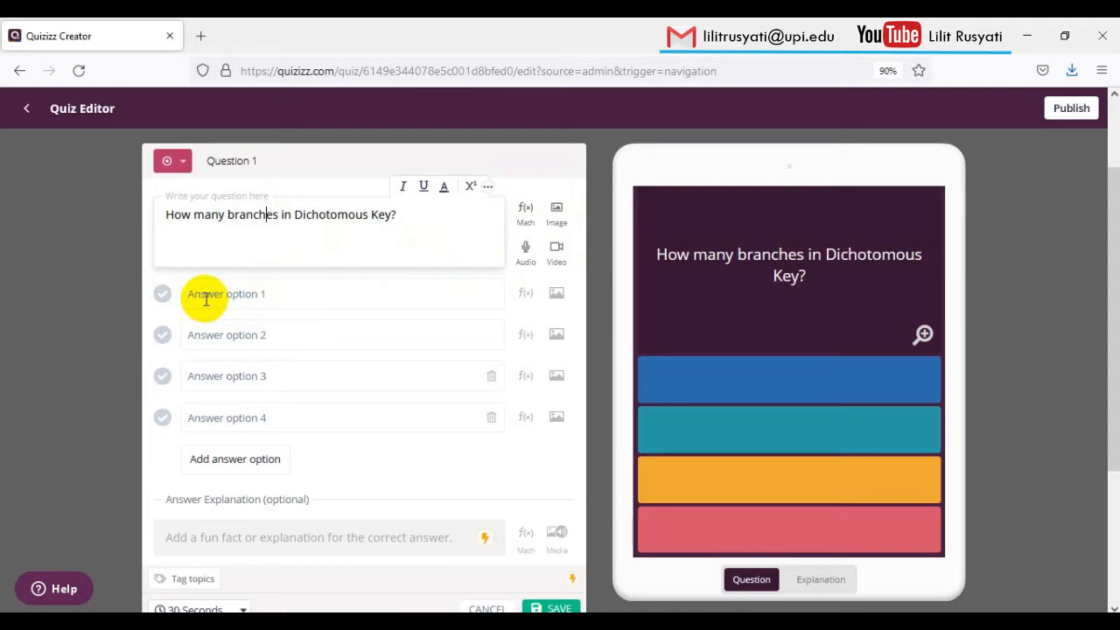
- Fill in the question's four answer options with "one", "two", "three" and "four"
{"action": "left_click", "coordinate": [205, 299]}
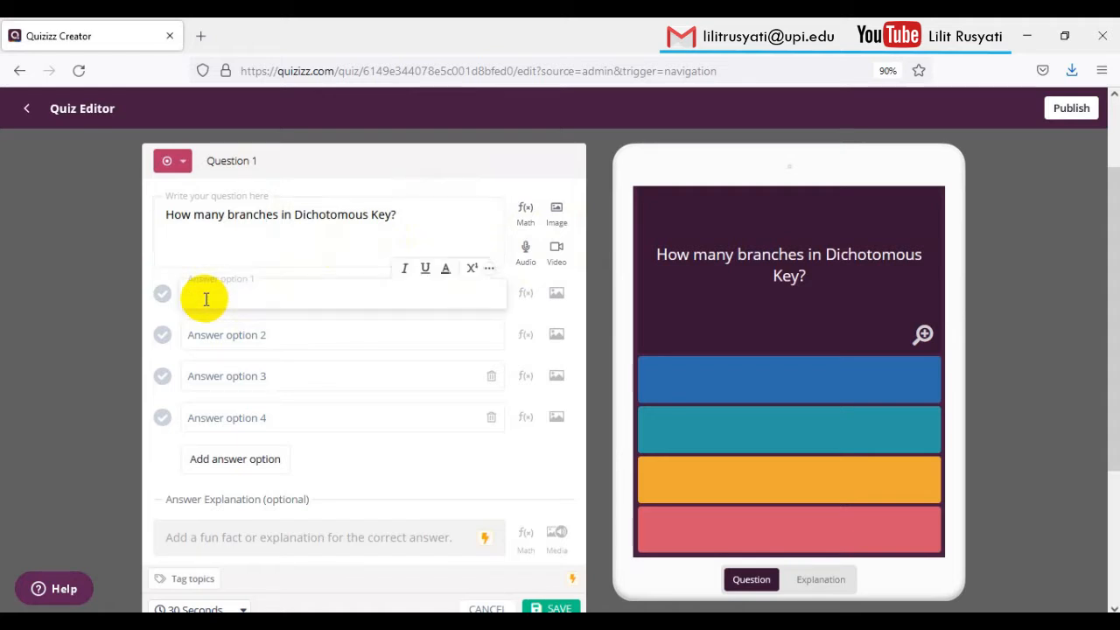
{"action": "type", "text": "one"}
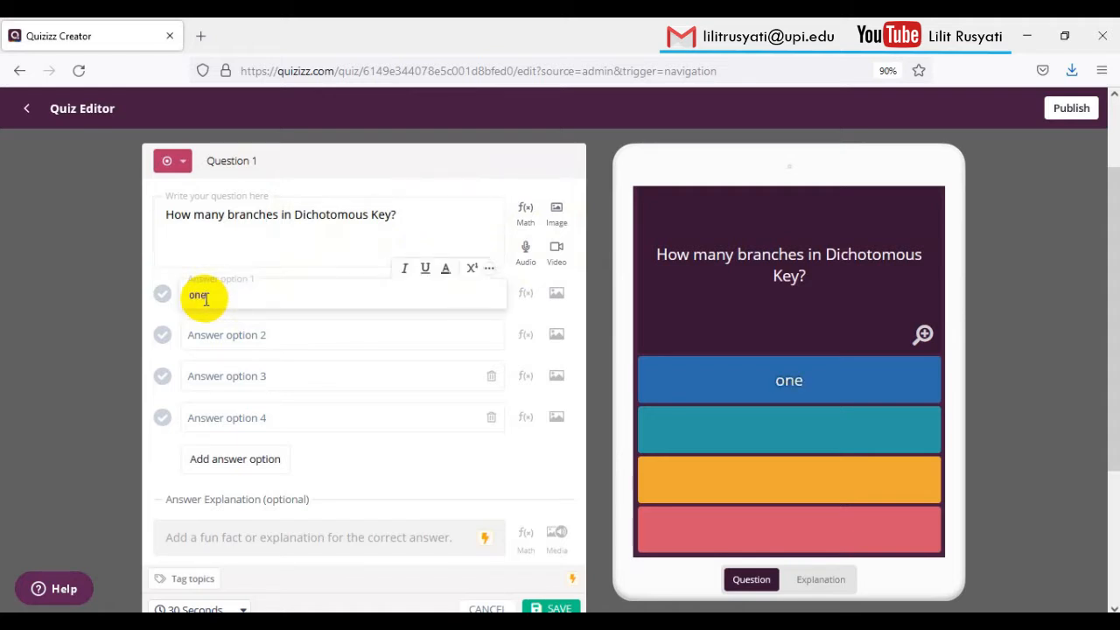
{"action": "left_click", "coordinate": [221, 344]}
{"action": "type", "text": "two"}
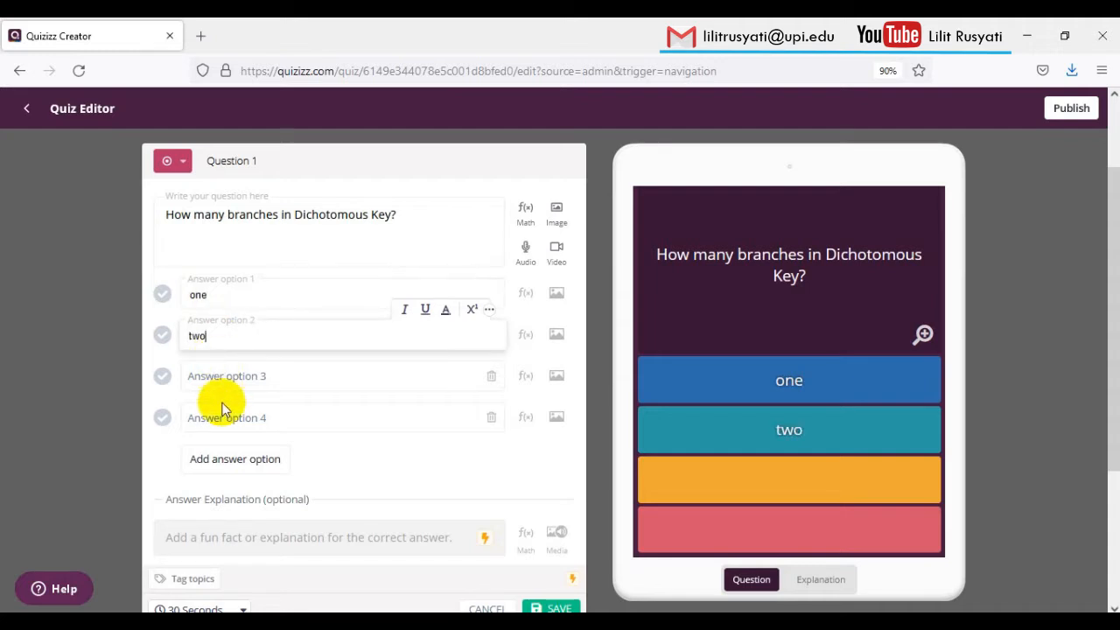
{"action": "left_click", "coordinate": [214, 378]}
{"action": "type", "text": "three"}
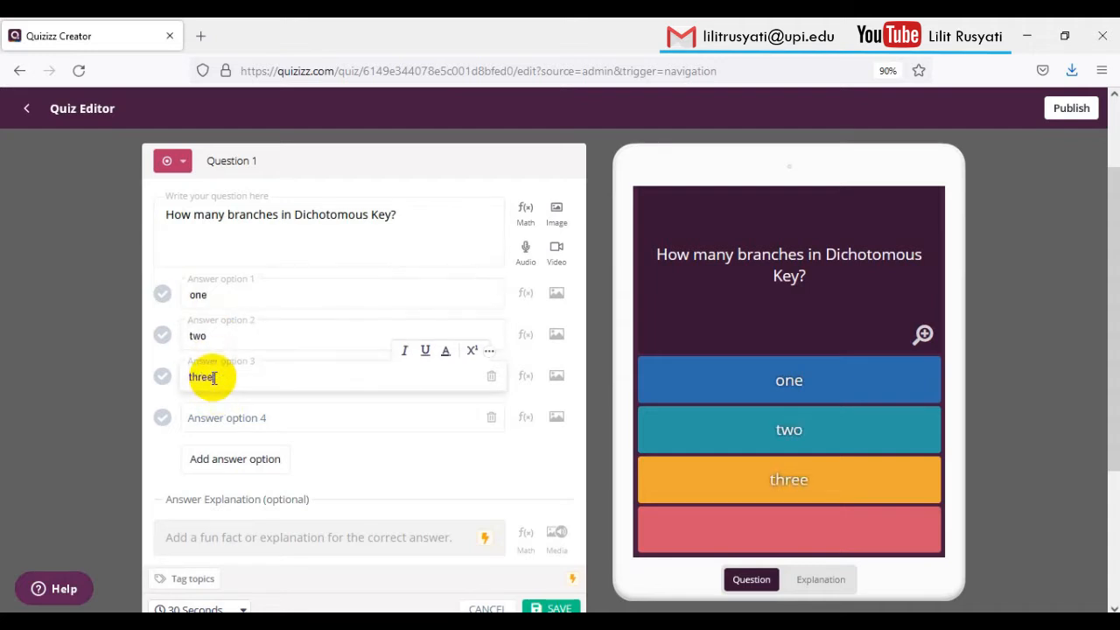
{"action": "left_click", "coordinate": [220, 417]}
{"action": "type", "text": "four"}
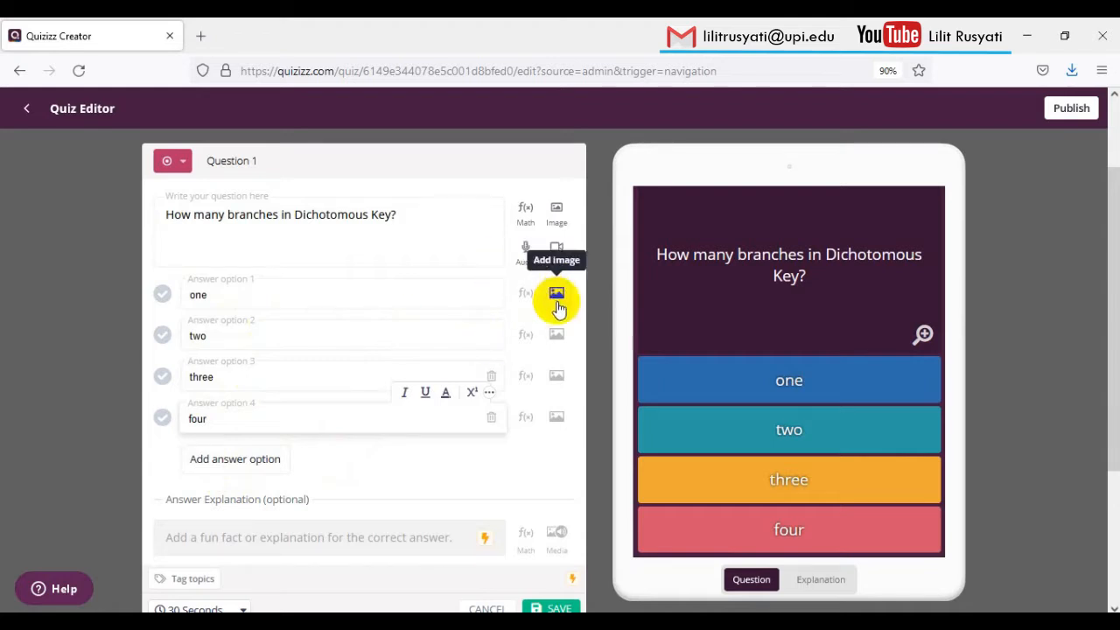
- Add a fifth answer option to the question and remove it again
{"action": "left_click", "coordinate": [243, 461]}
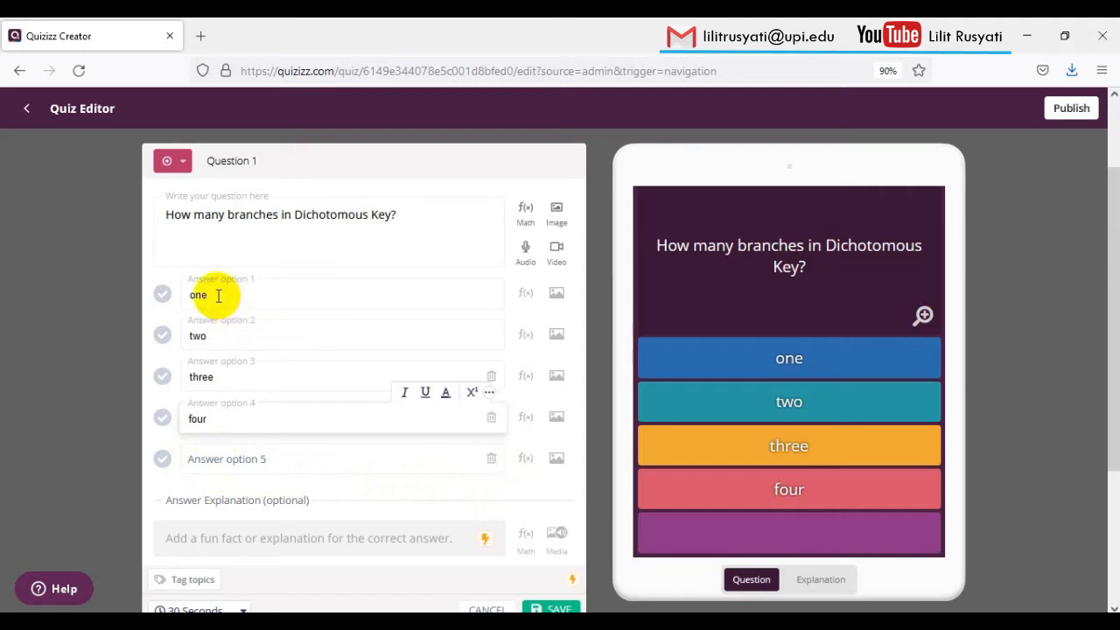
{"action": "left_click", "coordinate": [492, 458]}
- View the question's time limit choices, try to tag topics, and dismiss the upgrade offer
{"action": "scroll", "coordinate": [327, 484], "scroll_direction": "down", "scroll_amount": 1}
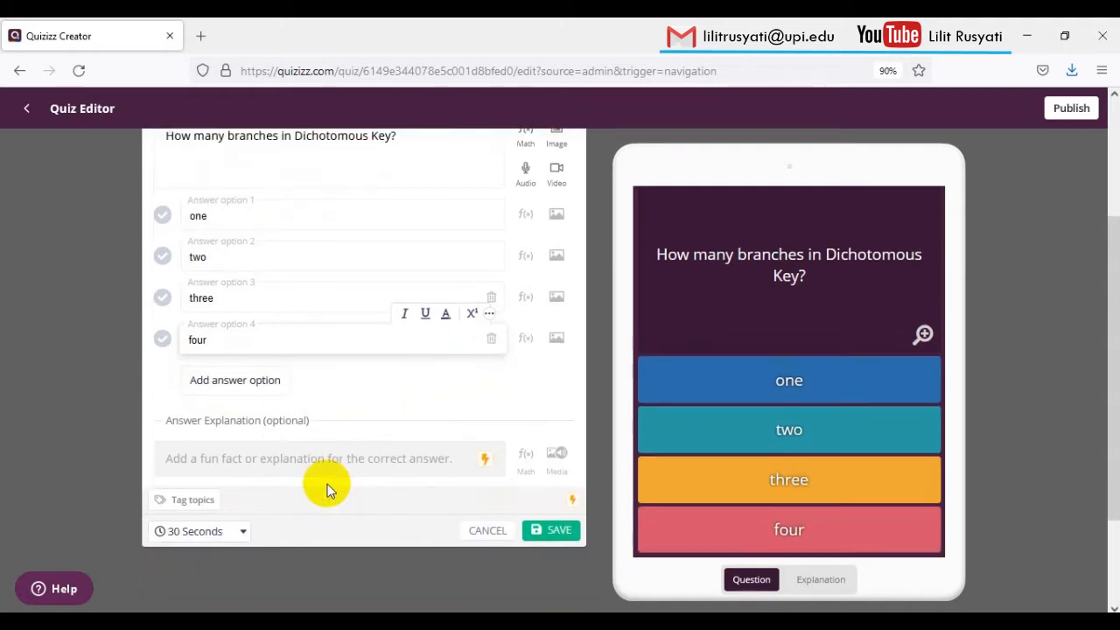
{"action": "left_click", "coordinate": [244, 531]}
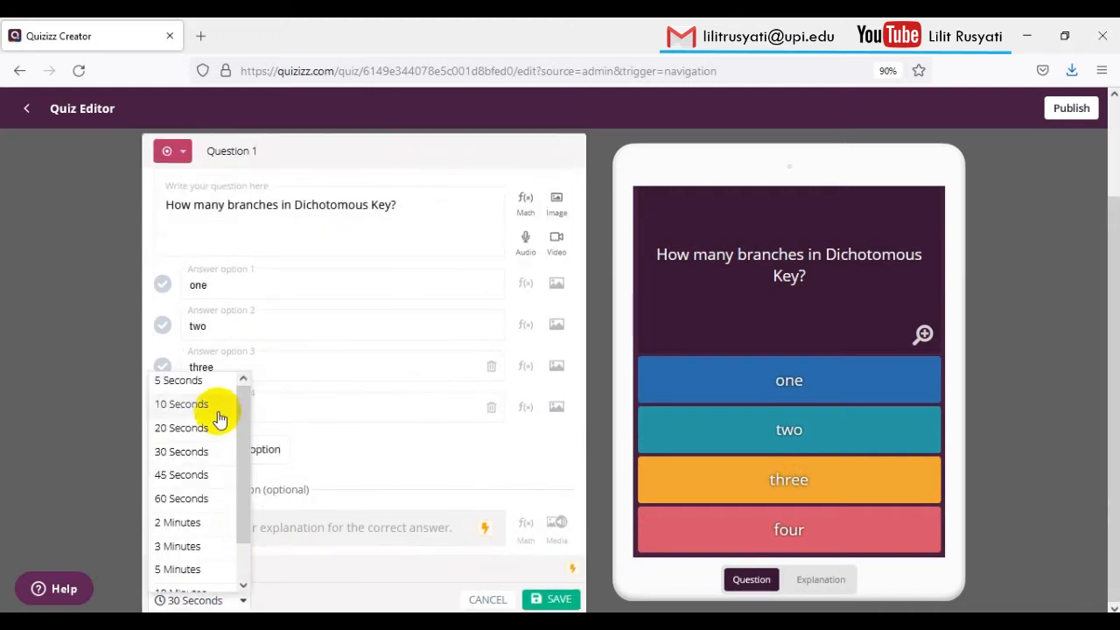
{"action": "left_click", "coordinate": [348, 573]}
{"action": "left_click", "coordinate": [215, 527]}
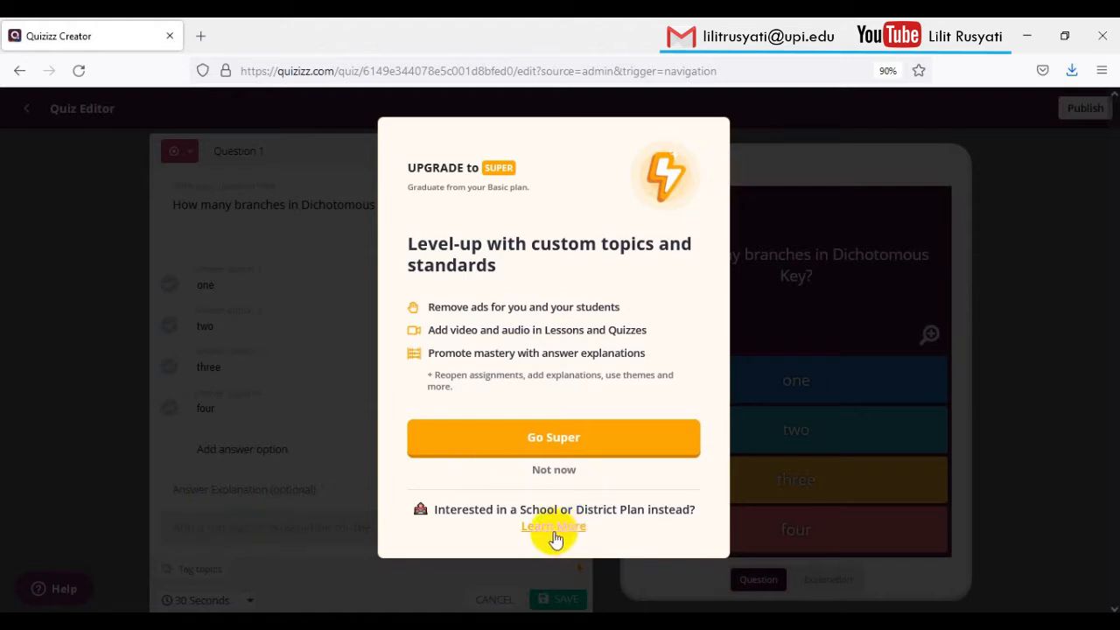
{"action": "left_click", "coordinate": [536, 470]}
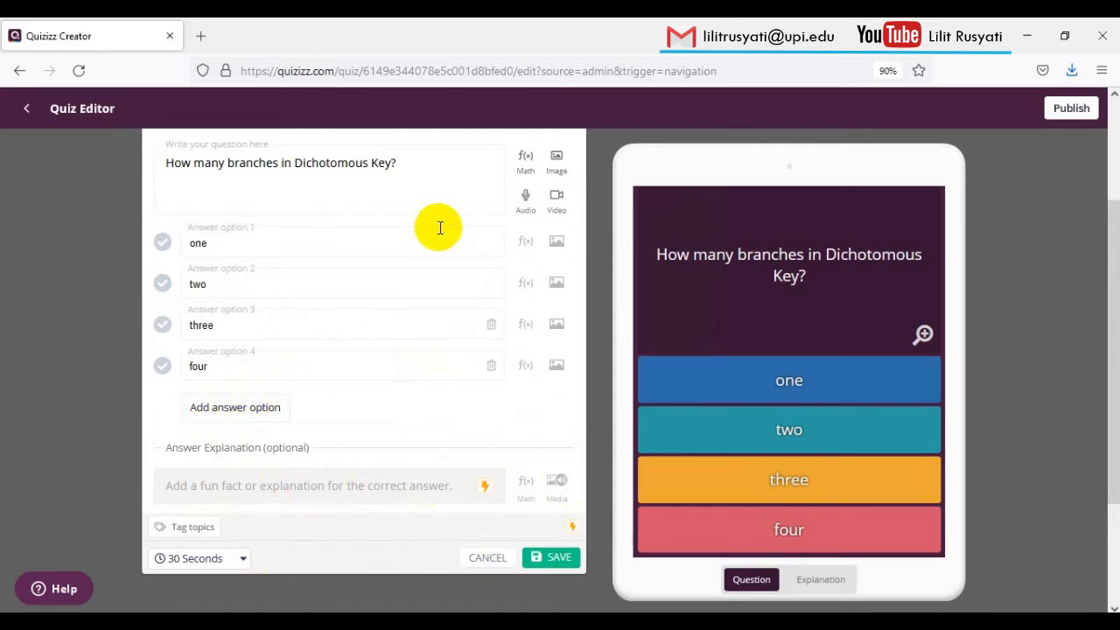
- Mark "two" as the correct answer and save the question
{"action": "left_click", "coordinate": [552, 558]}
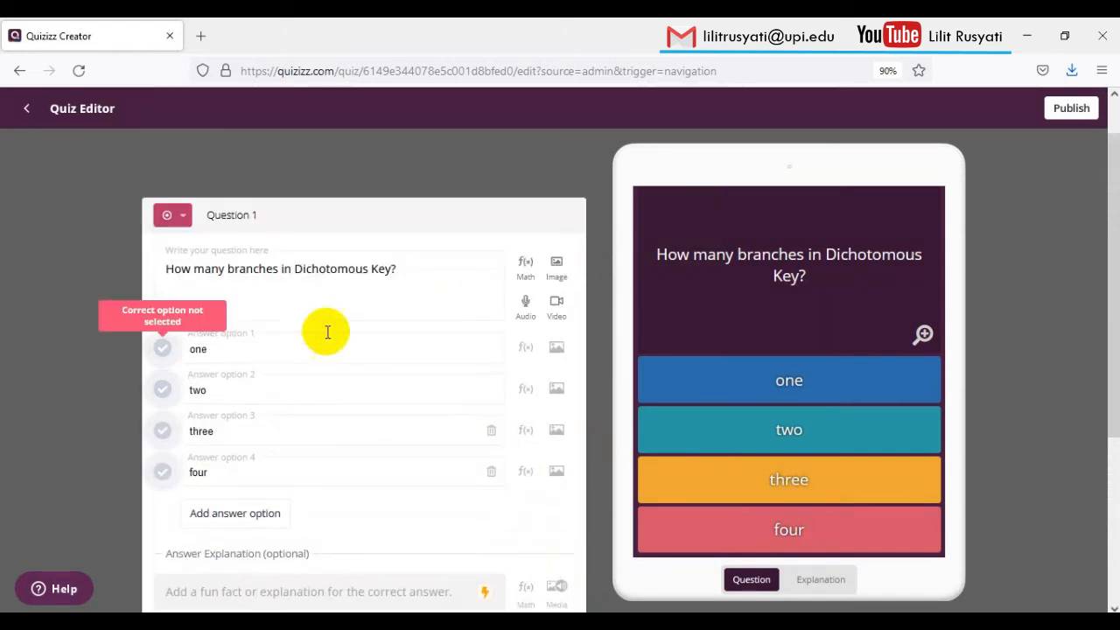
{"action": "left_click", "coordinate": [165, 391]}
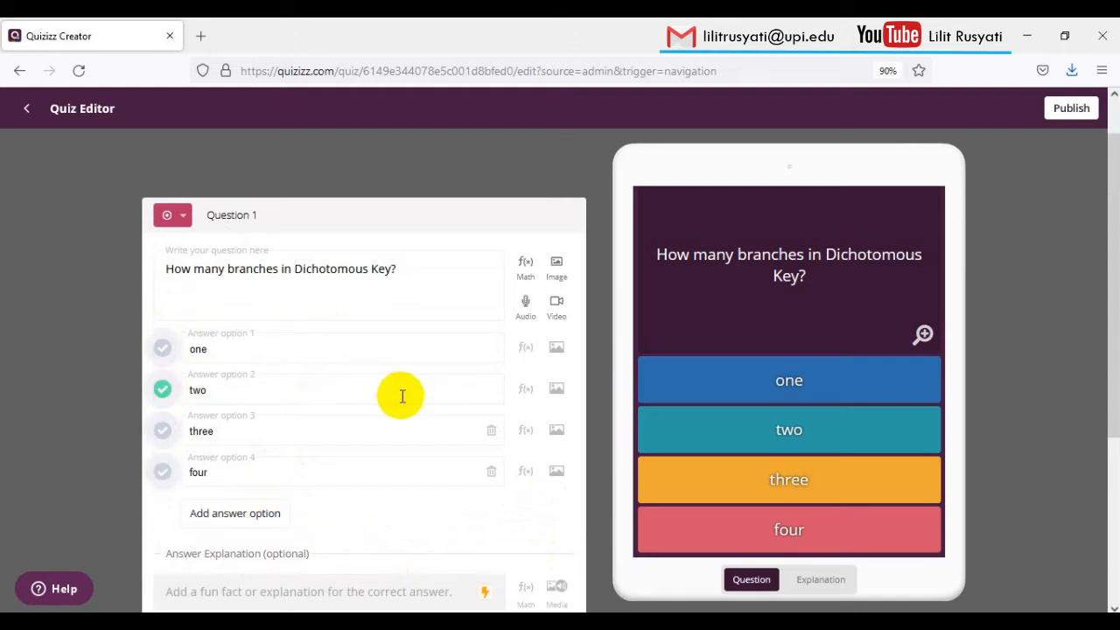
{"action": "scroll", "coordinate": [323, 389], "scroll_direction": "down", "scroll_amount": 2}
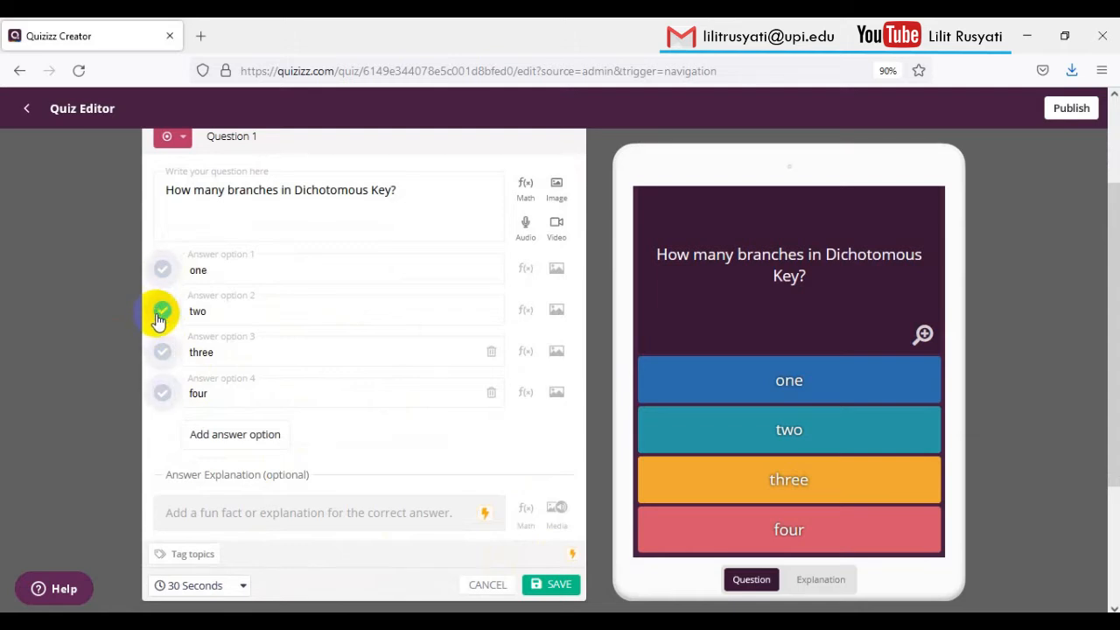
{"action": "left_click", "coordinate": [558, 584]}
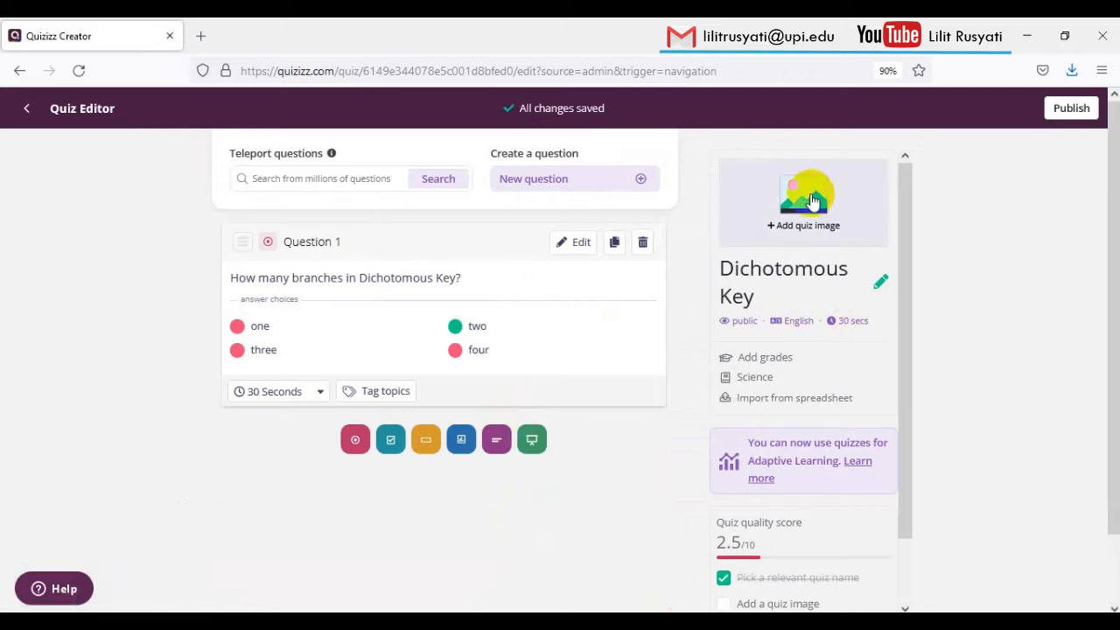
- Open the "Communities and Ecosystem (part 2)" quiz and begin setting up a live session in Classic mode
{"action": "scroll", "coordinate": [809, 202], "scroll_direction": "down", "scroll_amount": 1}
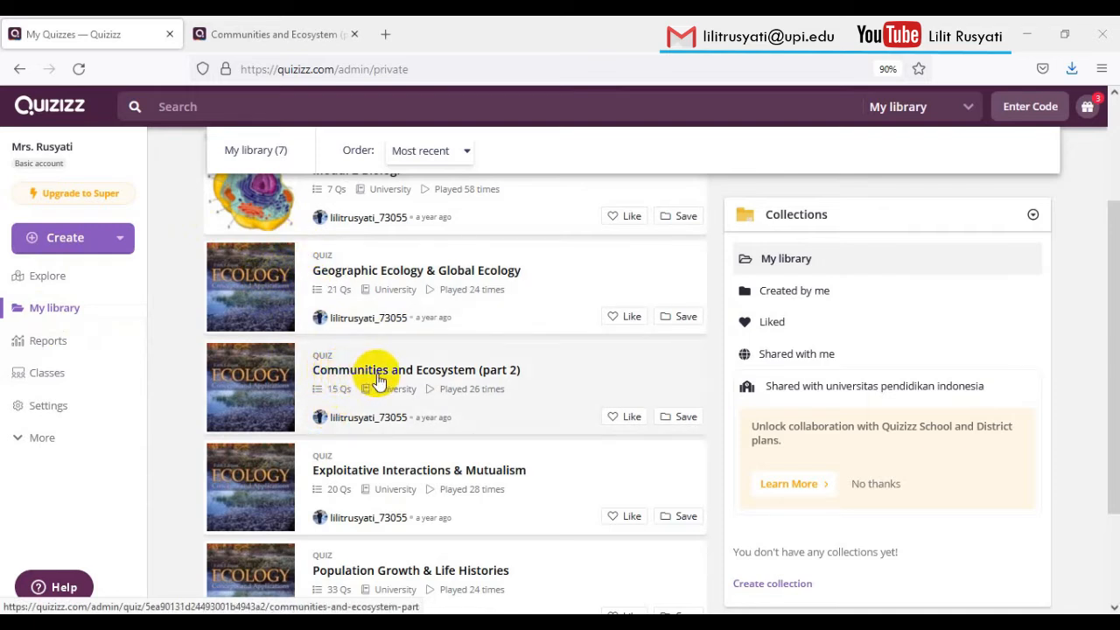
{"action": "left_click", "coordinate": [295, 32]}
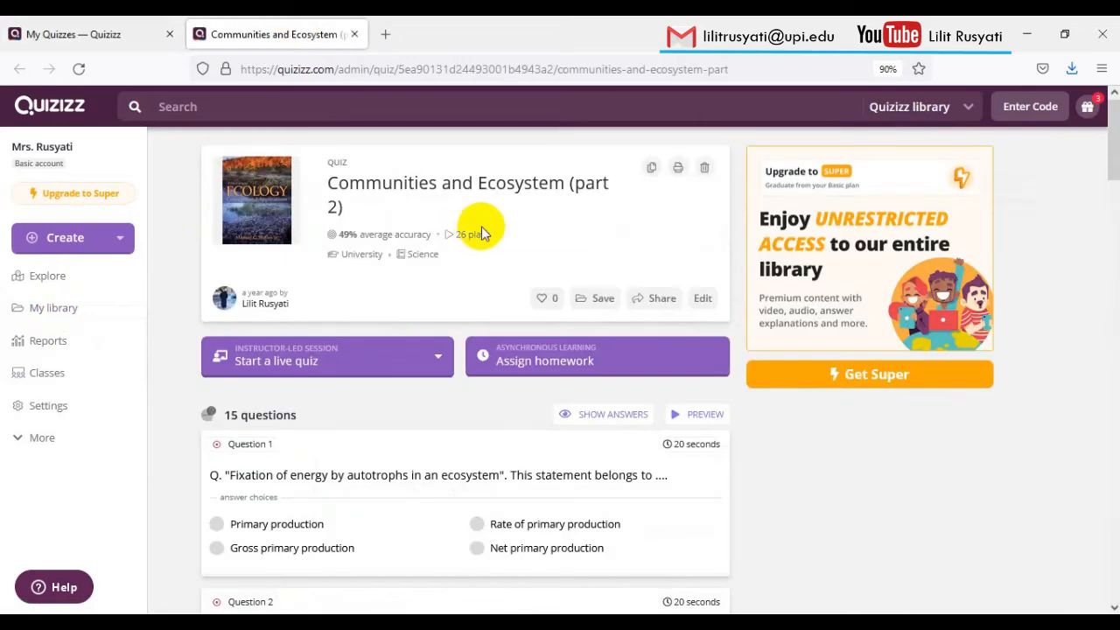
{"action": "left_click", "coordinate": [288, 368]}
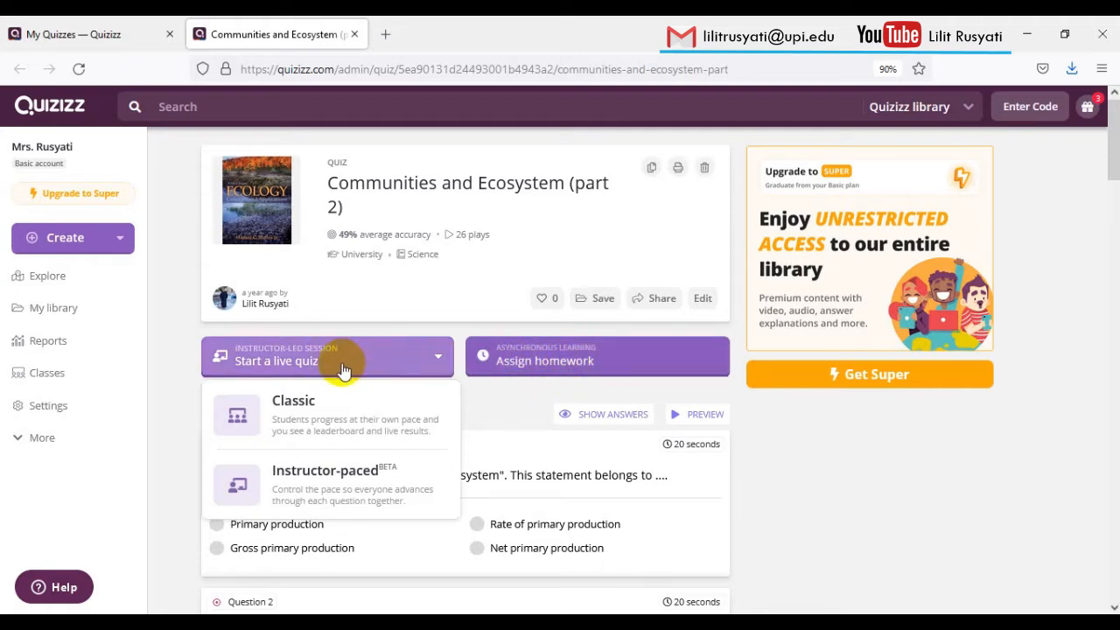
{"action": "left_click", "coordinate": [297, 428]}
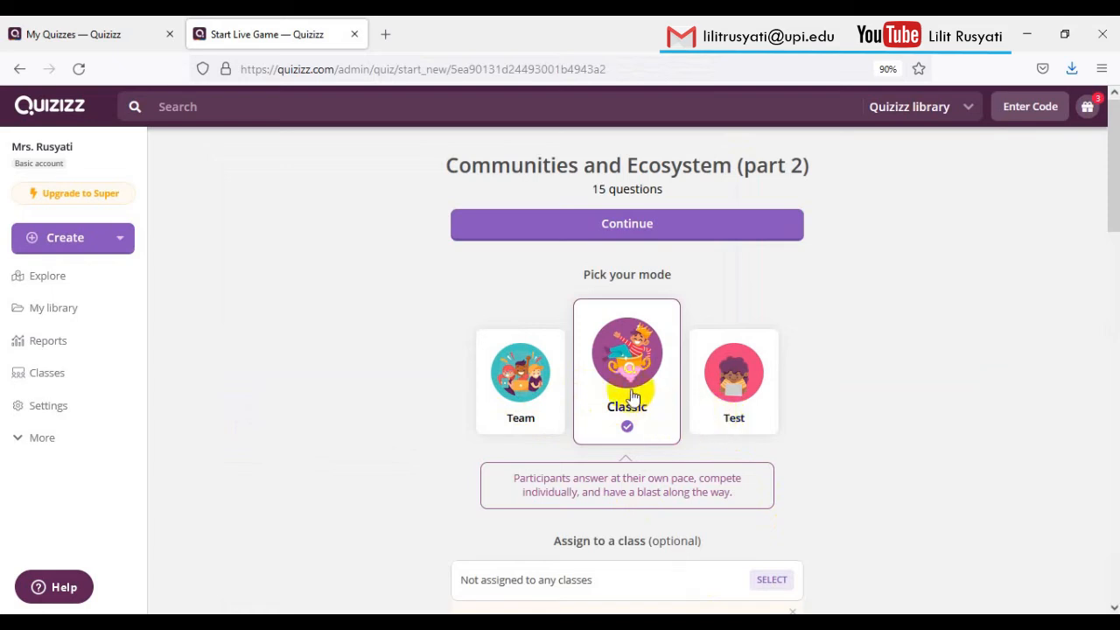
{"action": "scroll", "coordinate": [630, 397], "scroll_direction": "down", "scroll_amount": 1}
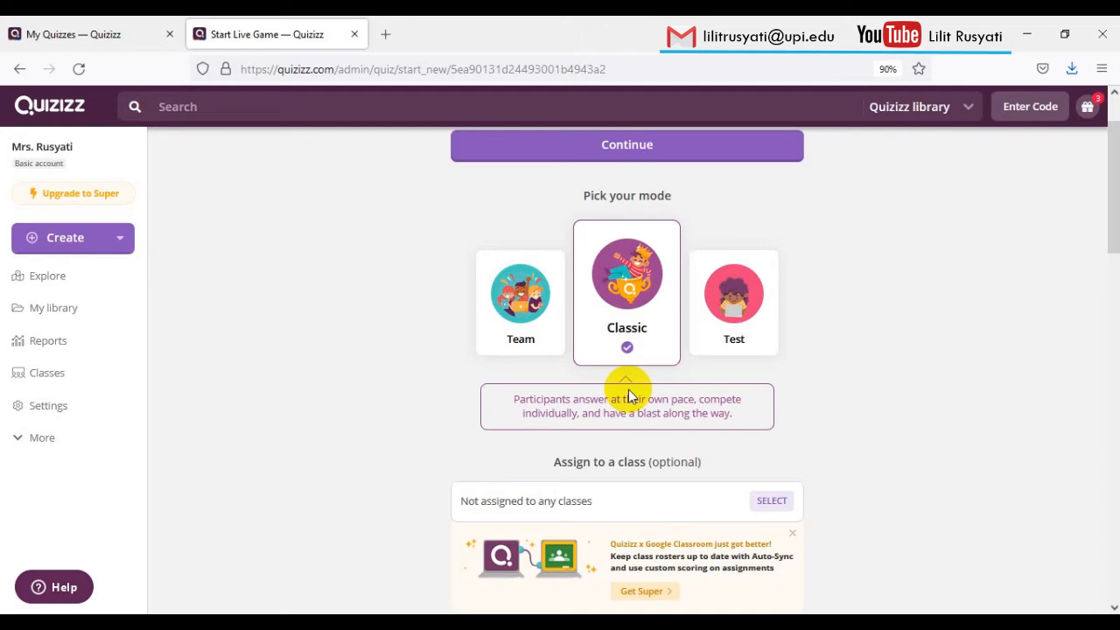
{"action": "scroll", "coordinate": [628, 392], "scroll_direction": "up", "scroll_amount": 1}
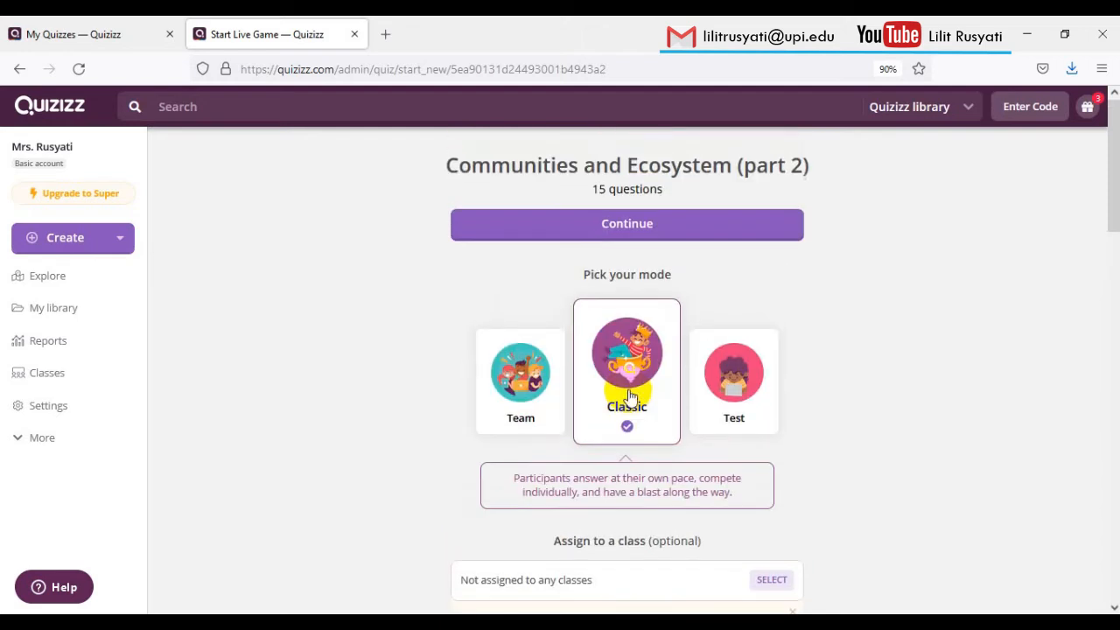
- Continue to the live session's waiting room and look through the available themes
{"action": "left_click", "coordinate": [630, 235]}
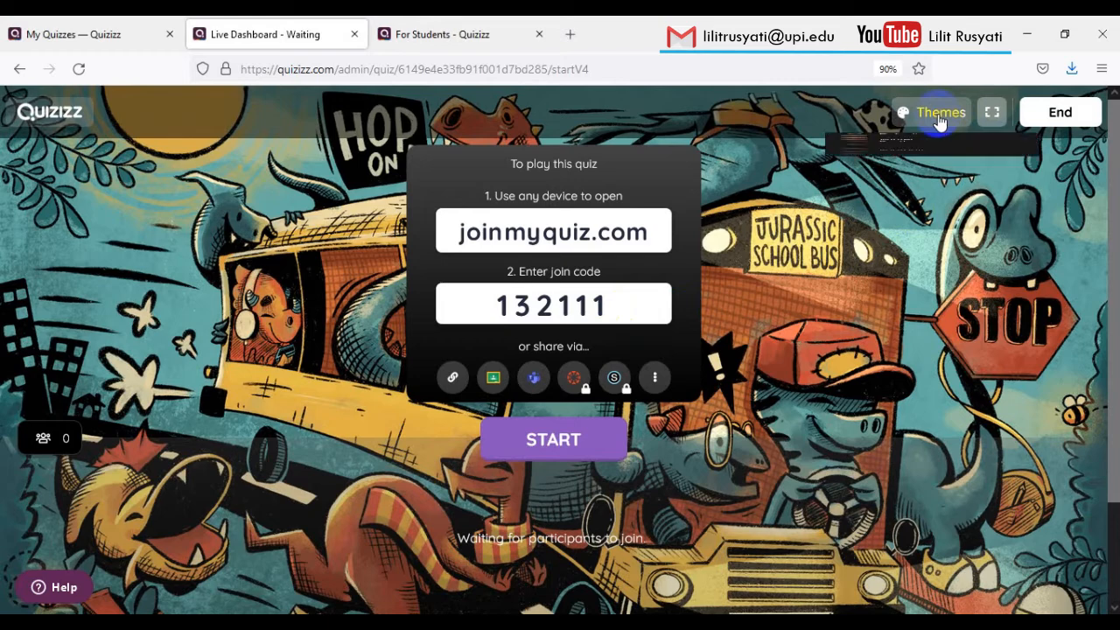
{"action": "left_click", "coordinate": [939, 121]}
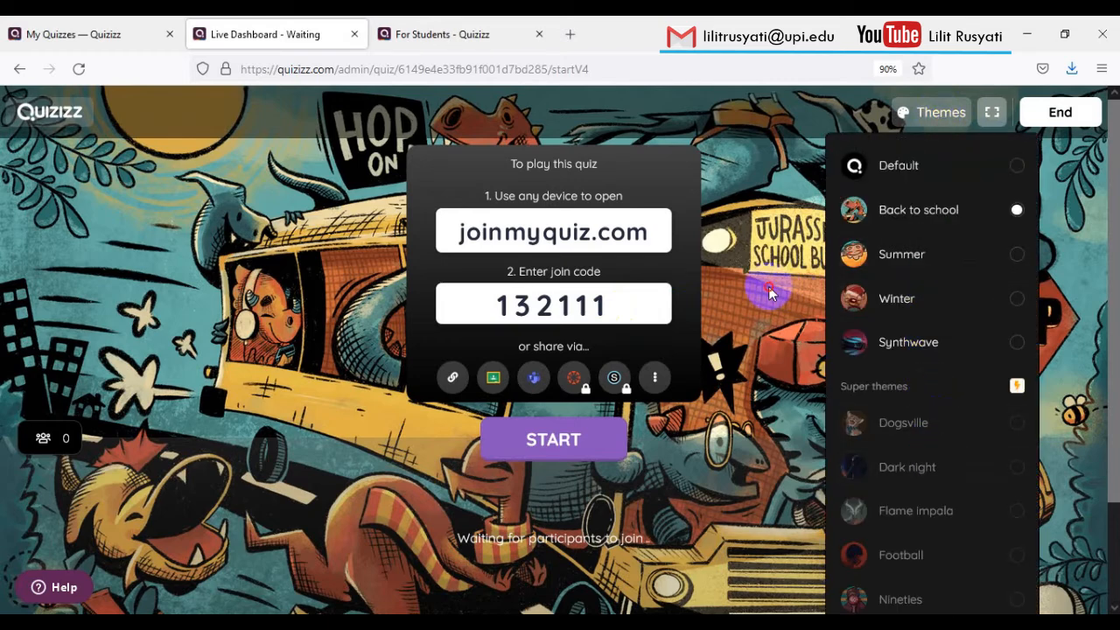
{"action": "left_click", "coordinate": [757, 263]}
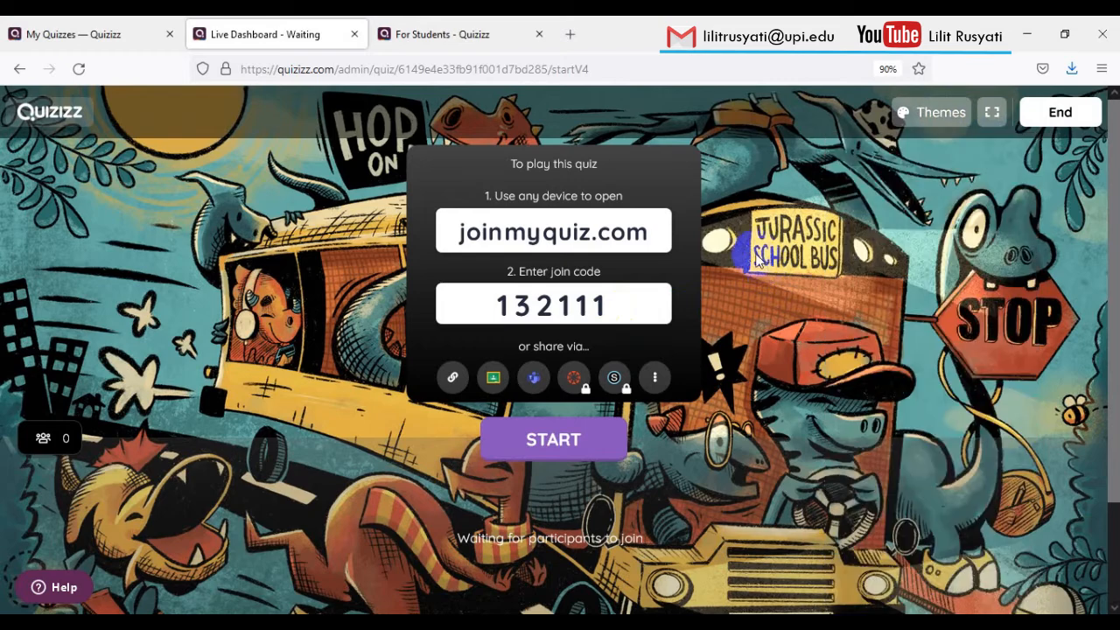
- Look up the join code on the live dashboard and use it to join the session from the student page
{"action": "left_click", "coordinate": [441, 34]}
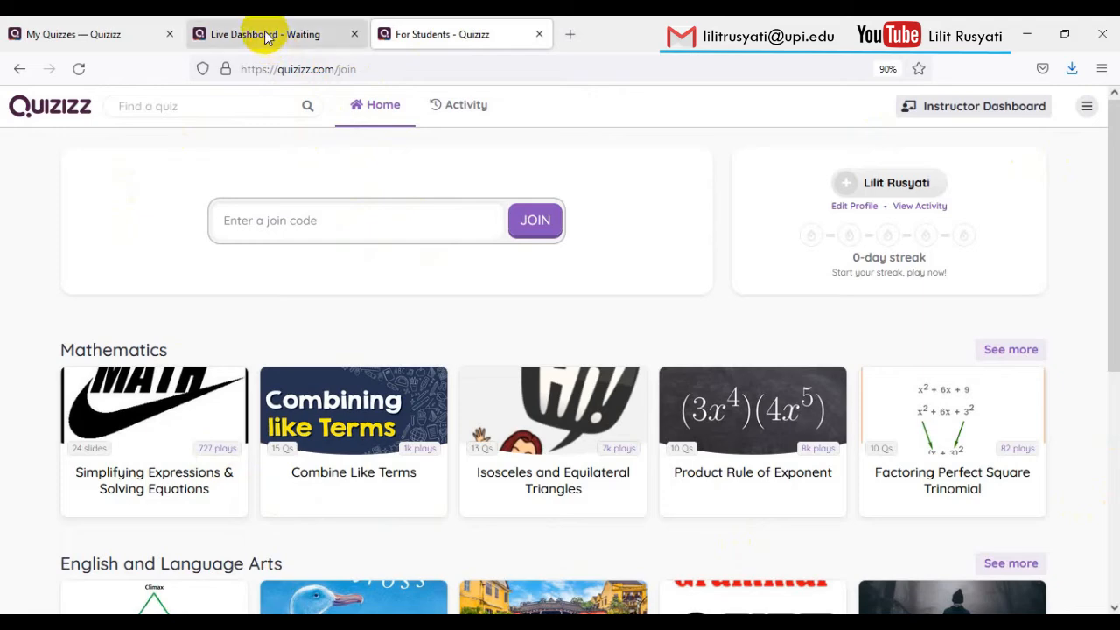
{"action": "left_click", "coordinate": [291, 36]}
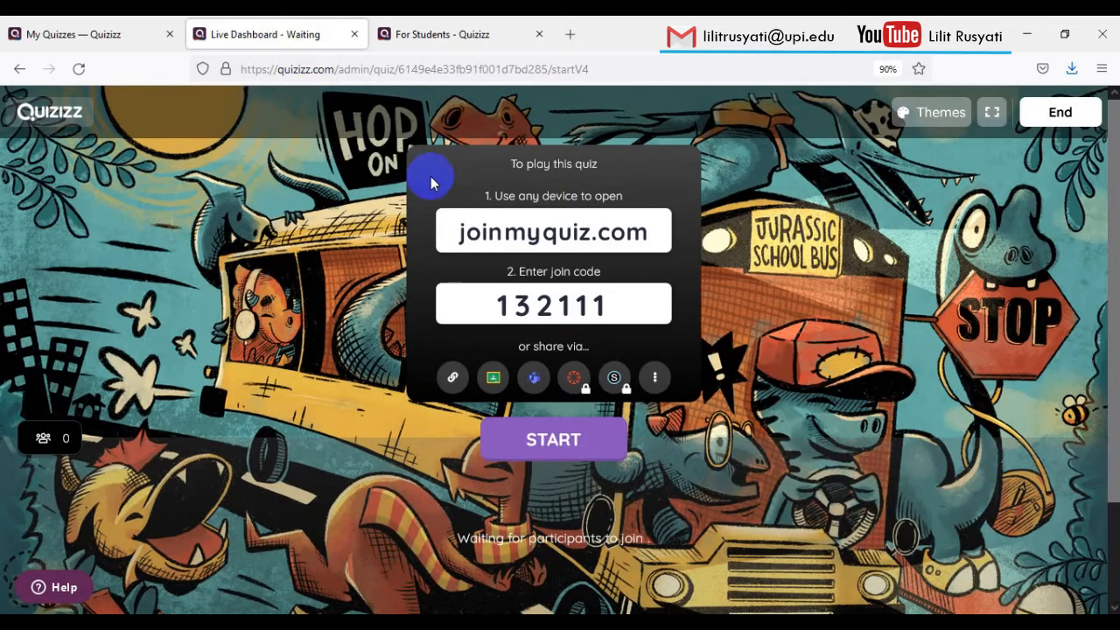
{"action": "left_click", "coordinate": [508, 305]}
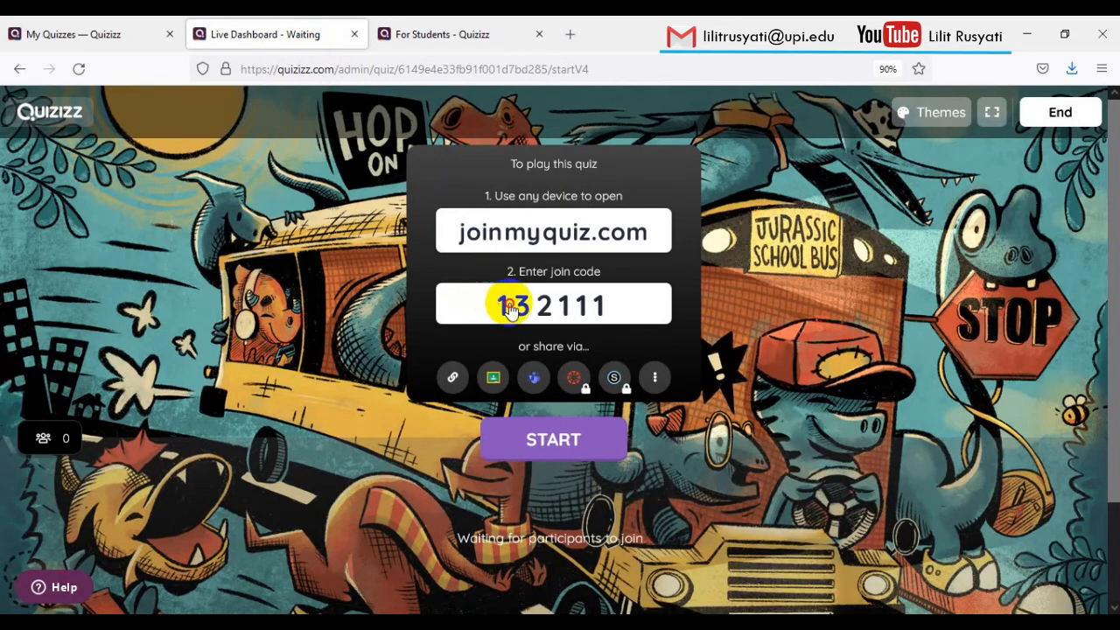
{"action": "left_click", "coordinate": [487, 28]}
{"action": "type", "text": "132"}
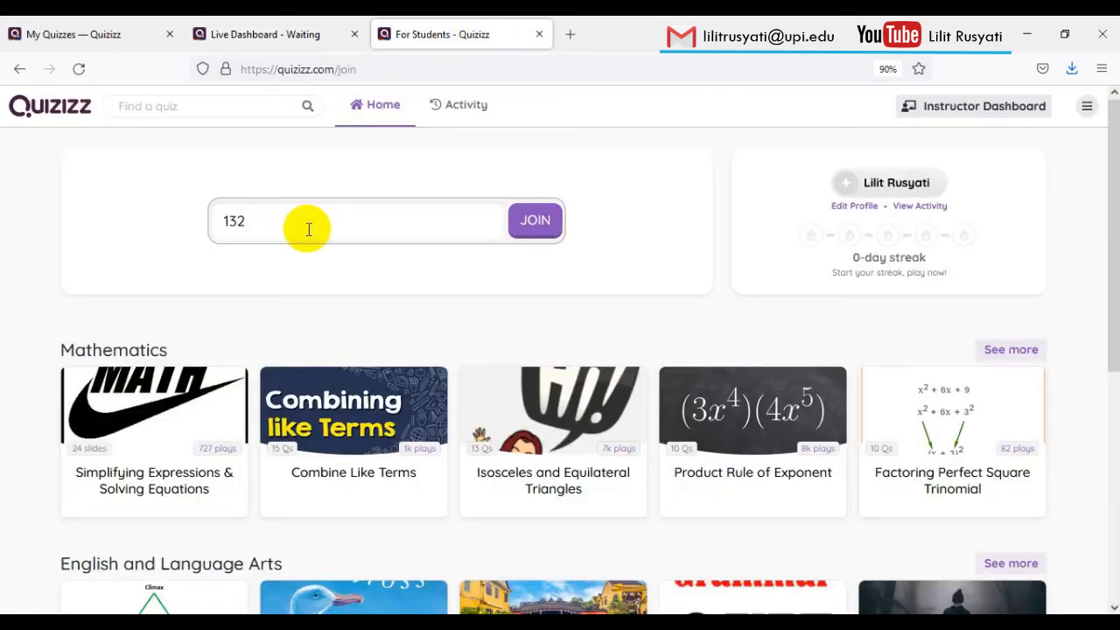
{"action": "type", "text": "111"}
{"action": "left_click", "coordinate": [534, 222]}
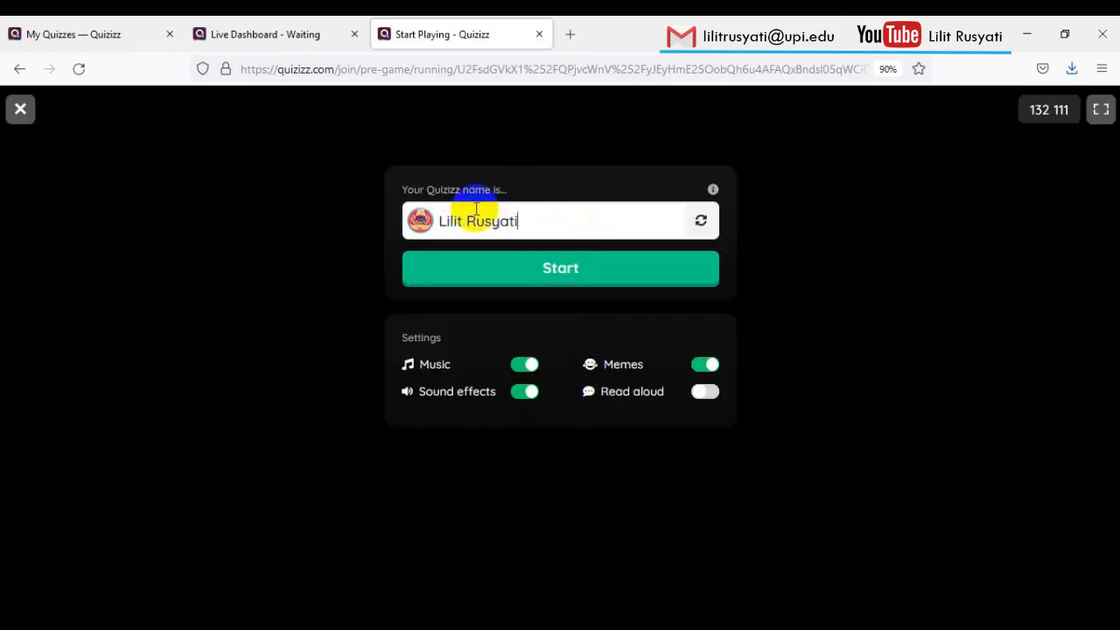
- Enter the game as a participant under the prefilled name and start the quiz from the live dashboard
{"action": "left_click", "coordinate": [522, 272]}
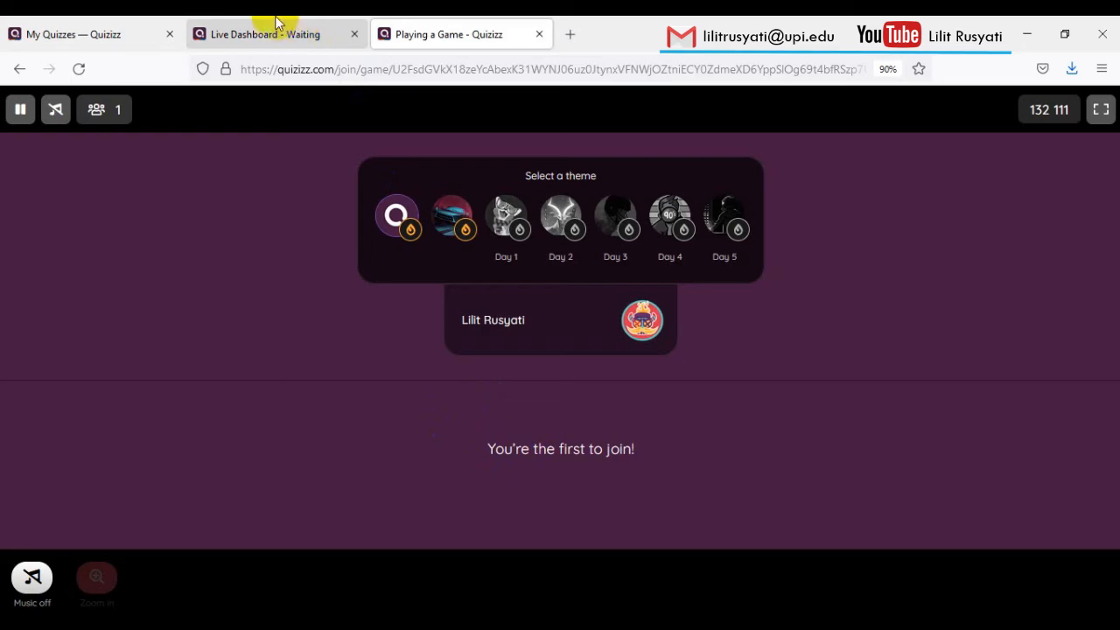
{"action": "left_click", "coordinate": [303, 33]}
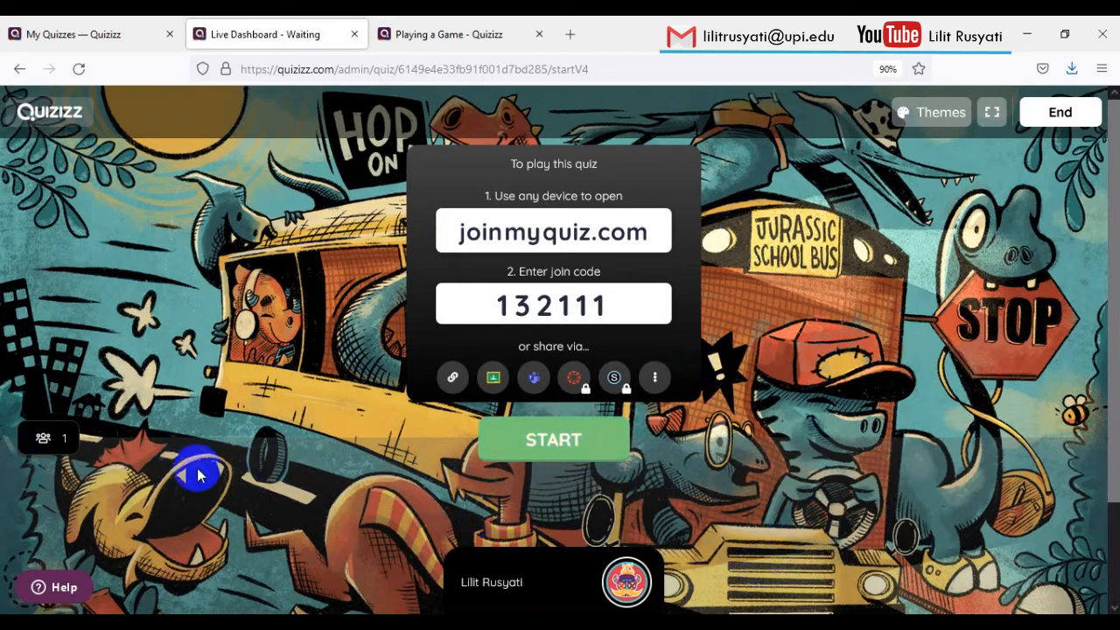
{"action": "left_click", "coordinate": [553, 445]}
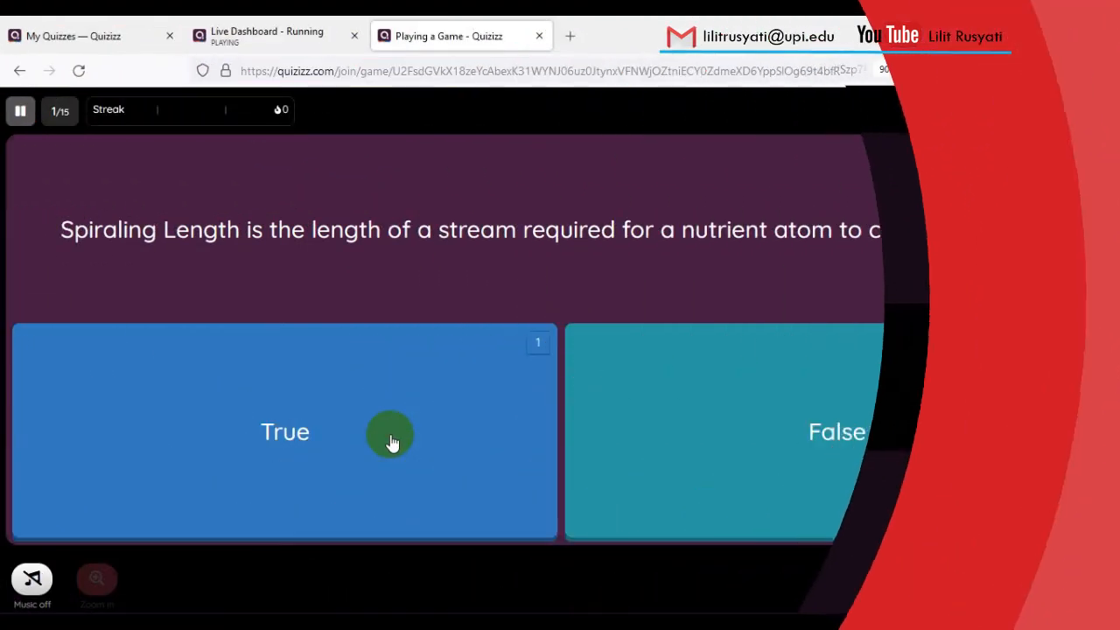
- Answer the Spiraling Length question with "True" in the participant view and advance to the second question
{"action": "left_click", "coordinate": [391, 442]}
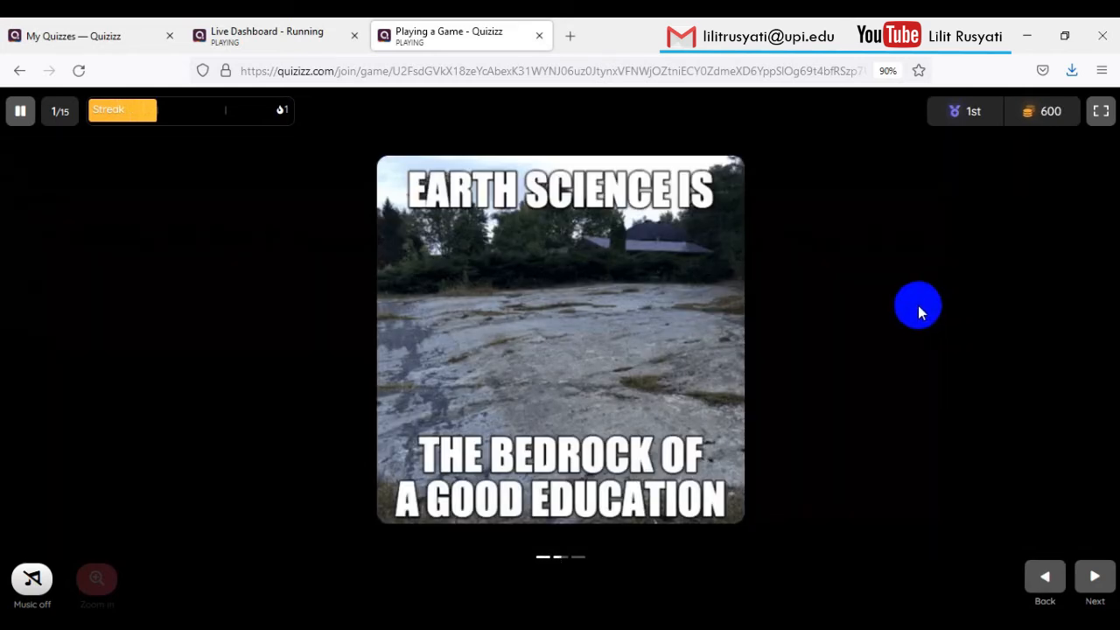
{"action": "left_click", "coordinate": [1093, 582]}
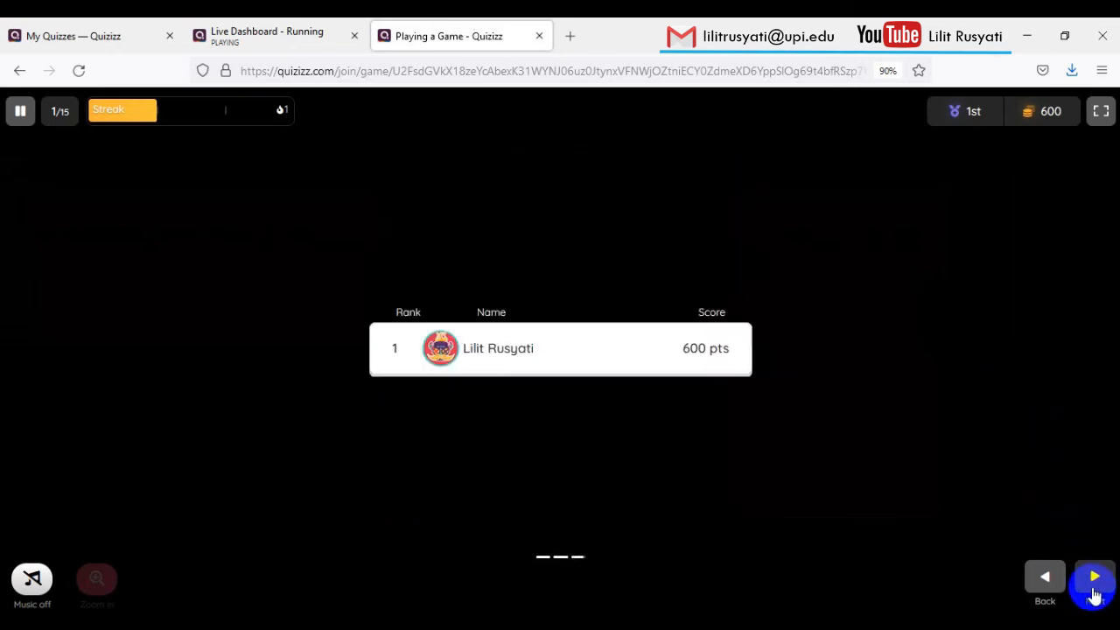
{"action": "left_click", "coordinate": [1093, 579]}
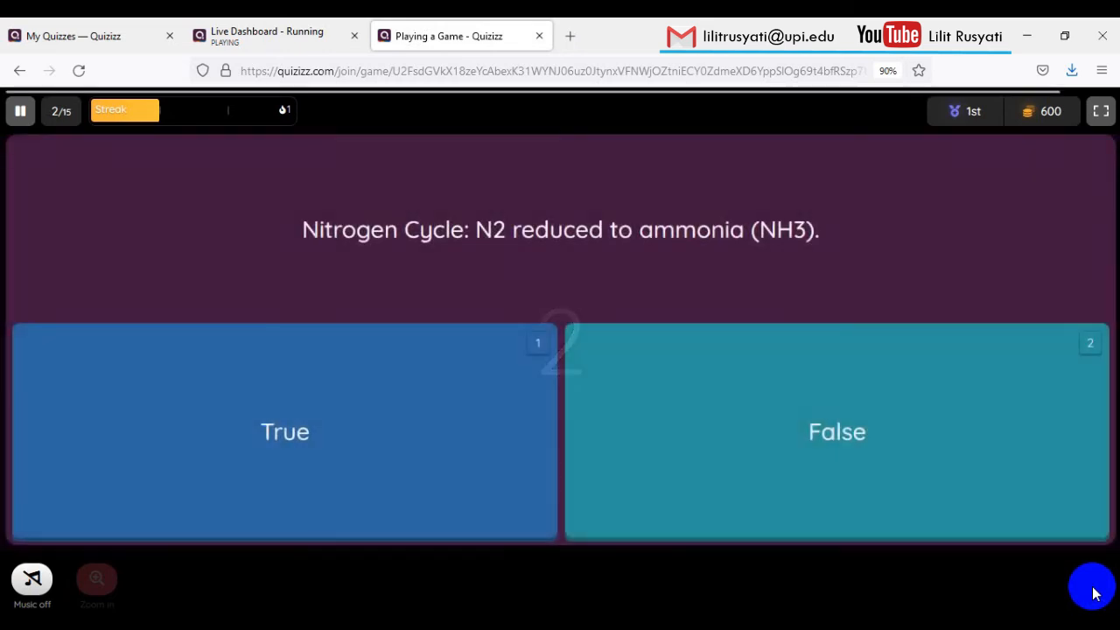
- Answer the Nitrogen Cycle question with "False" and the Biomass Accumulation Models question with "Transition: Biomass declines from peak."
{"action": "left_click", "coordinate": [717, 427]}
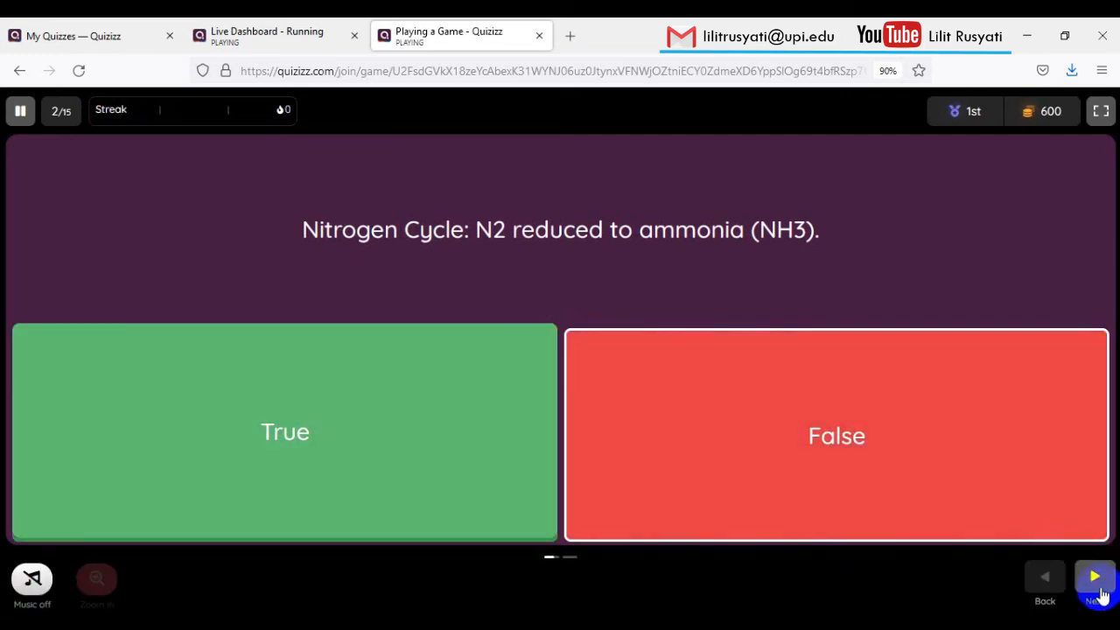
{"action": "left_click", "coordinate": [1096, 579]}
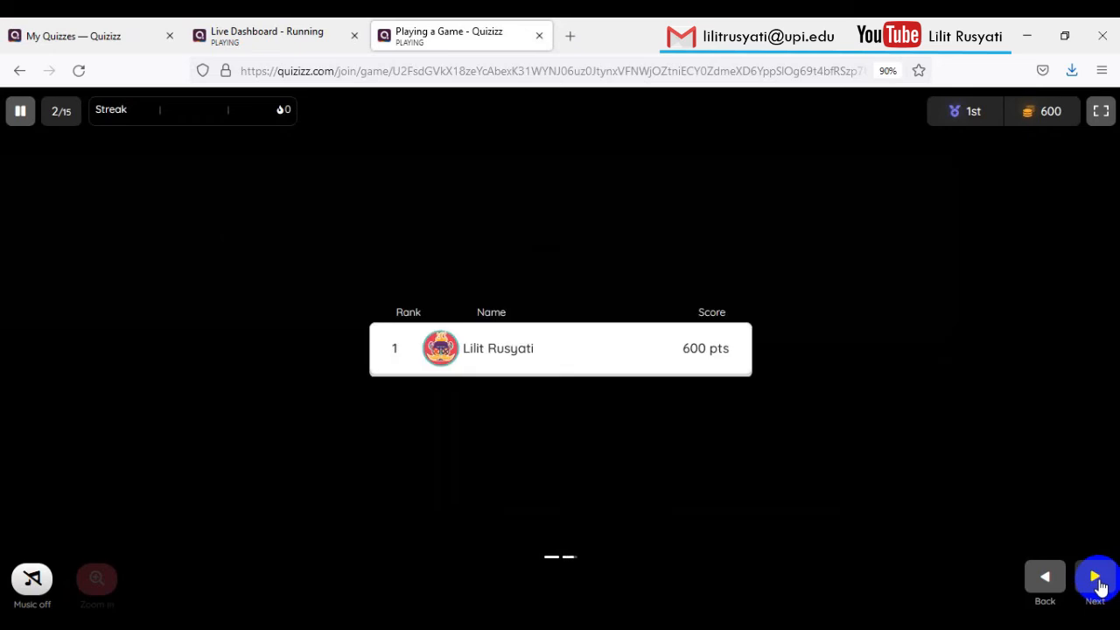
{"action": "left_click", "coordinate": [1095, 579]}
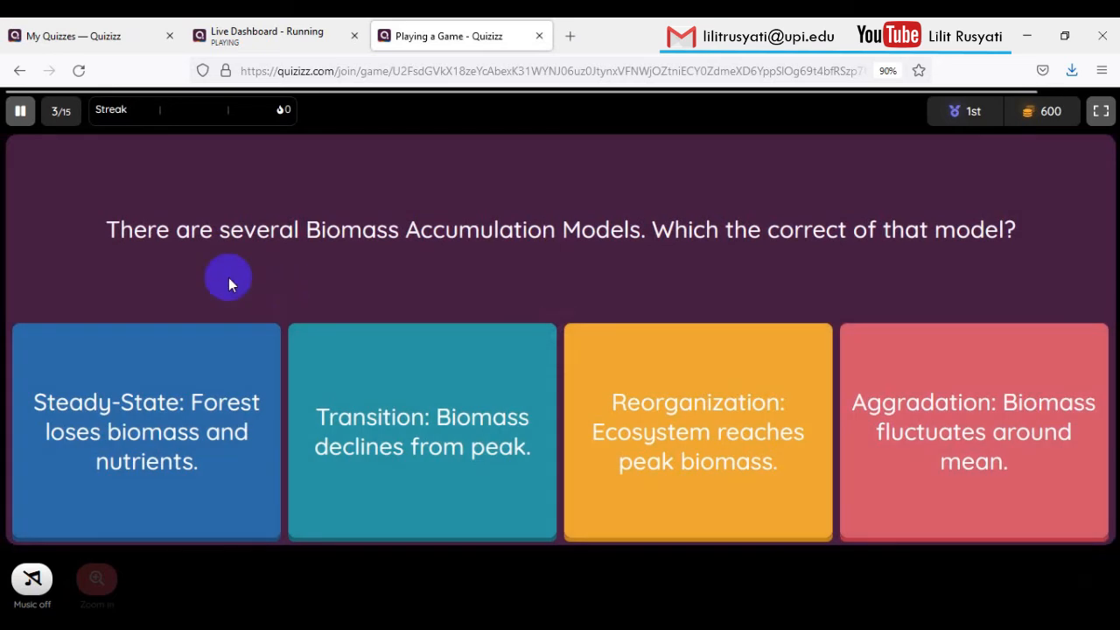
{"action": "left_click", "coordinate": [378, 422]}
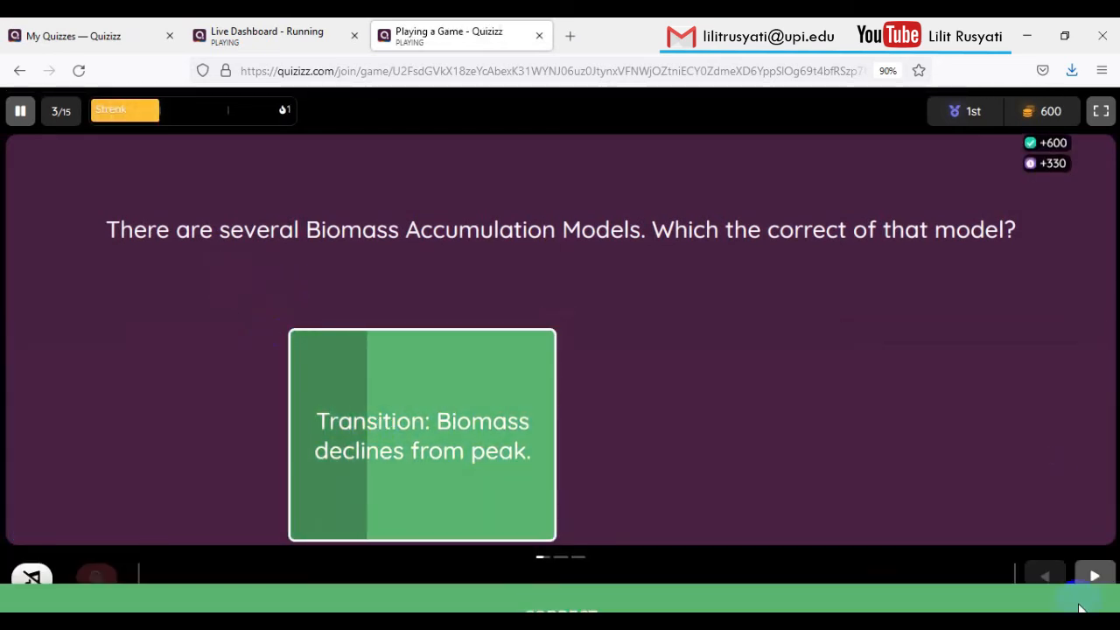
{"action": "left_click", "coordinate": [1092, 593]}
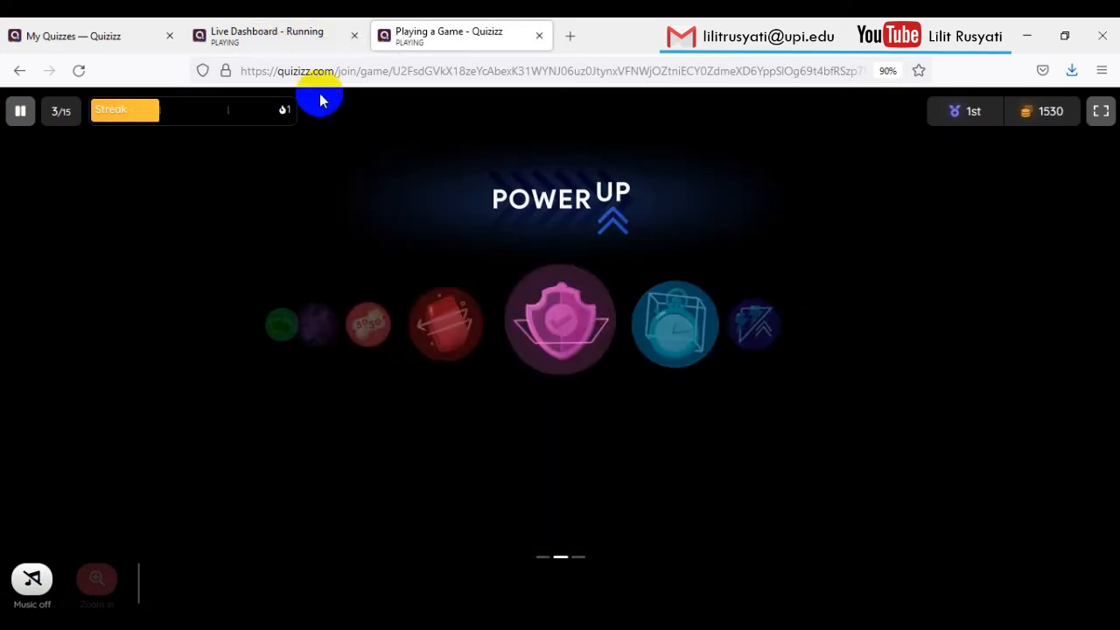
- Return to the live dashboard and end the running quiz session
{"action": "left_click", "coordinate": [297, 24]}
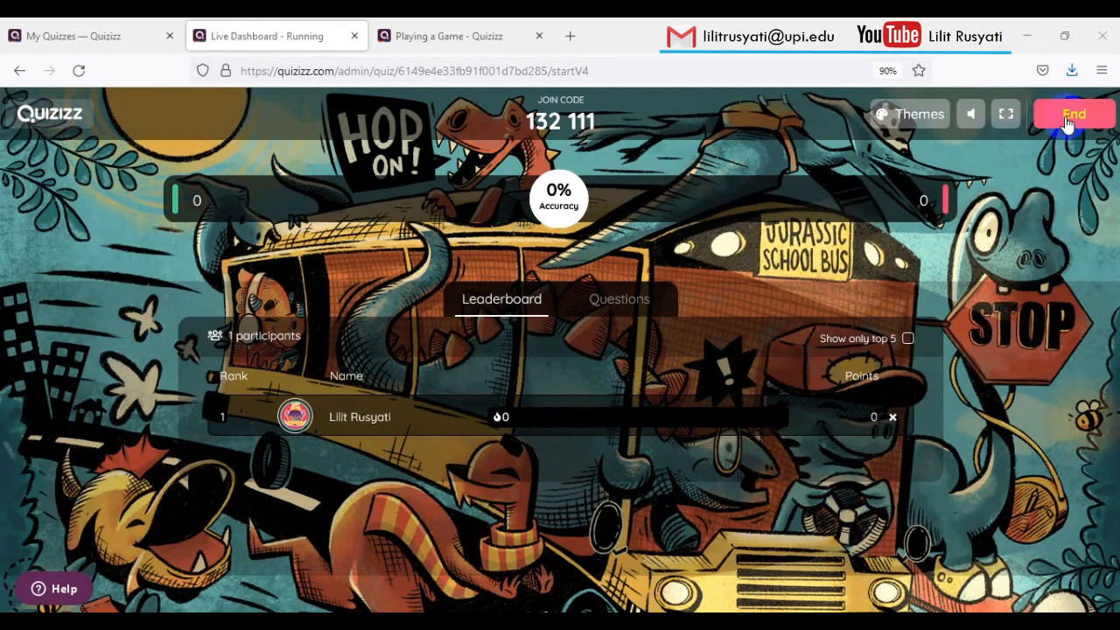
{"action": "left_click", "coordinate": [1067, 123]}
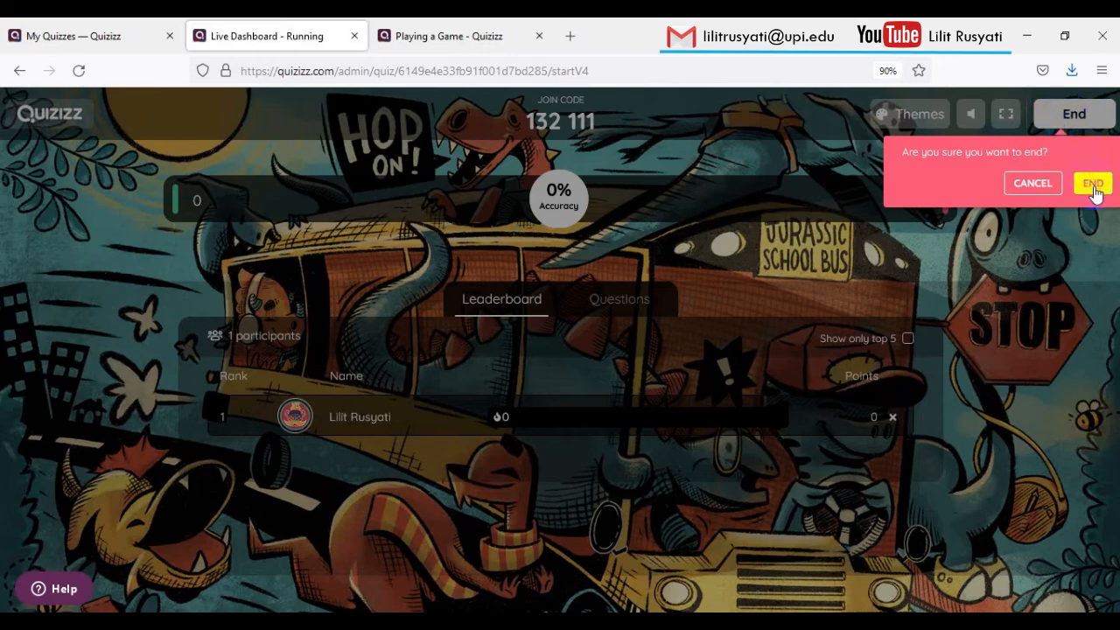
{"action": "left_click", "coordinate": [1094, 187]}
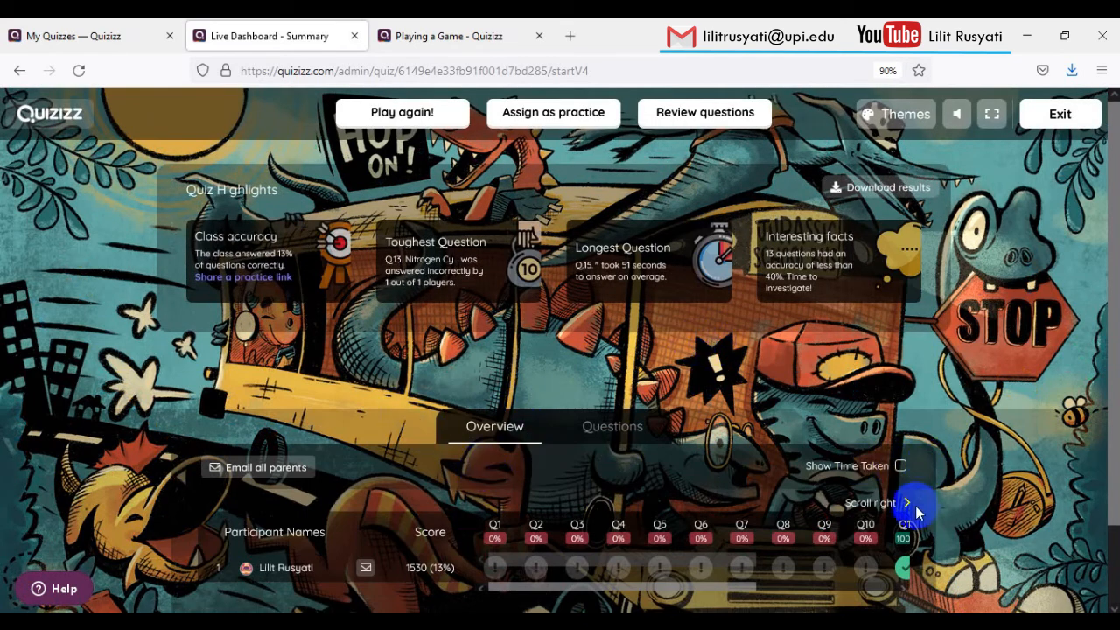
- Review the participant's score and per-question results through Q15 in the session summary
{"action": "scroll", "coordinate": [422, 507], "scroll_direction": "down", "scroll_amount": 1}
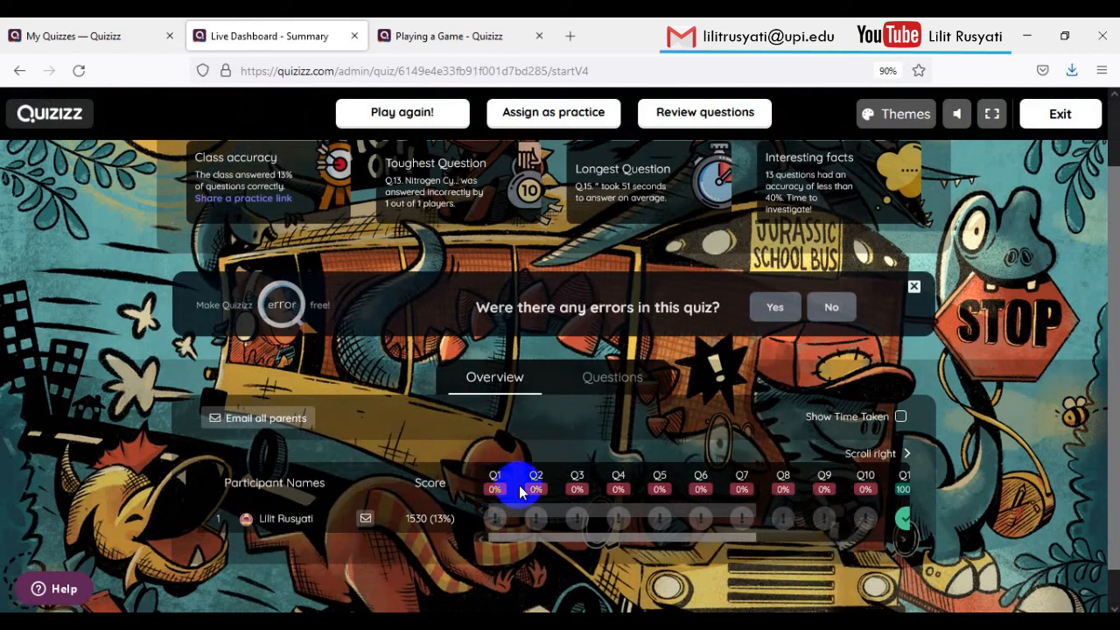
{"action": "left_click_drag", "start_coordinate": [728, 544], "coordinate": [902, 545]}
{"action": "scroll", "coordinate": [879, 503], "scroll_direction": "down", "scroll_amount": 1}
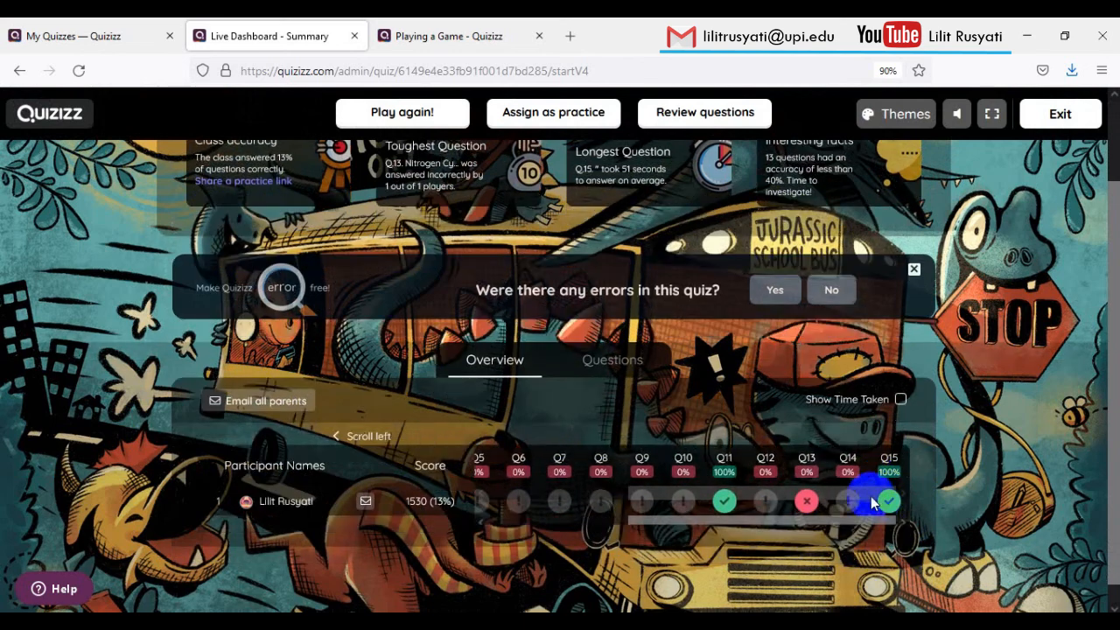